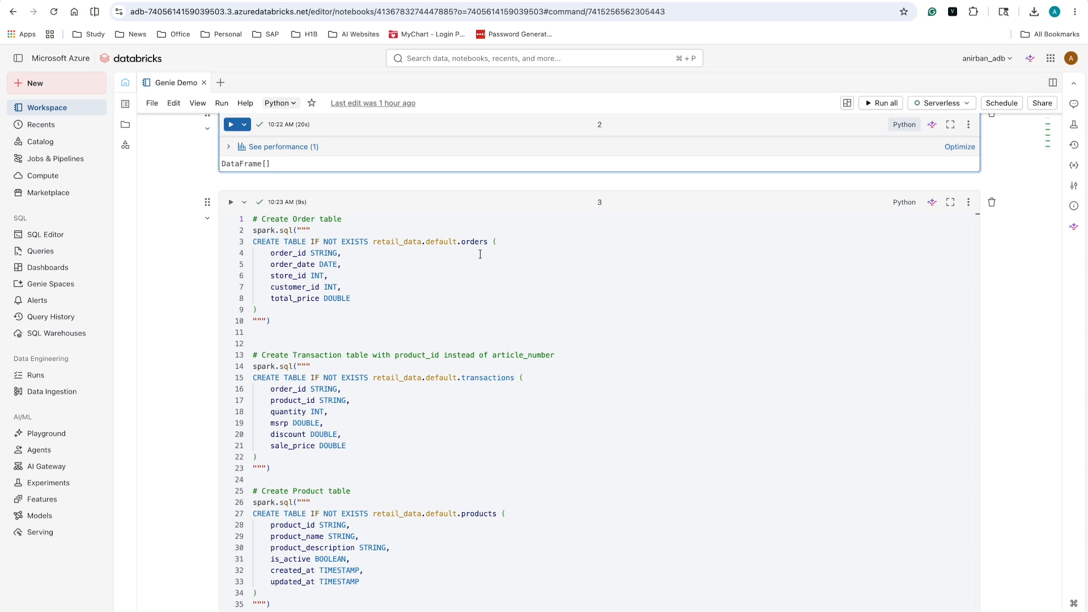
- Review the statements in cell 3 that create the orders, transactions and products tables
scroll(480, 254, "down", 2)
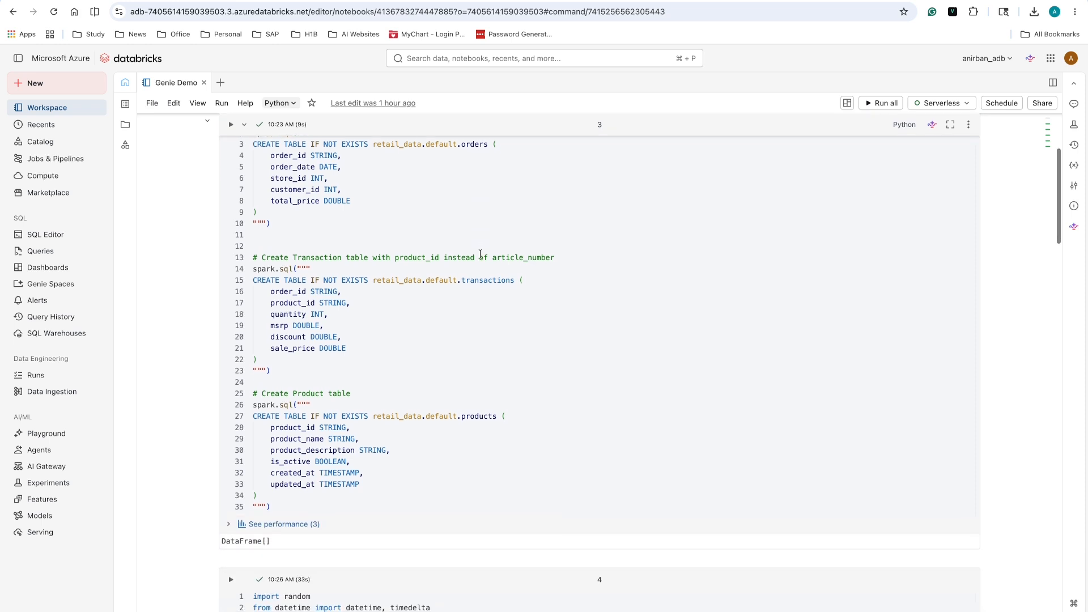
scroll(480, 254, "up", 1)
left_click(439, 230)
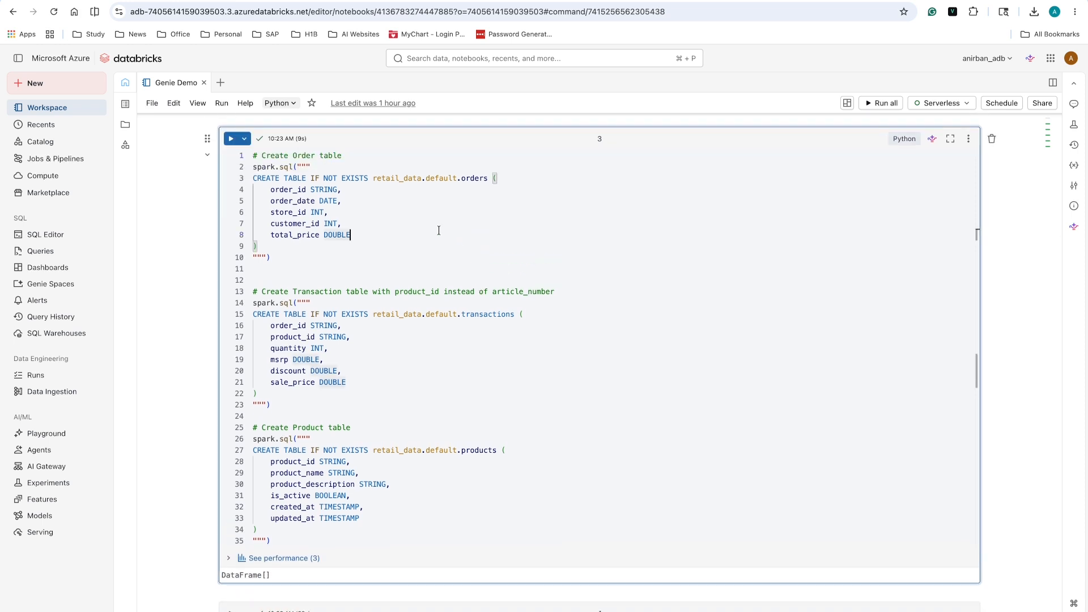
left_click(493, 368)
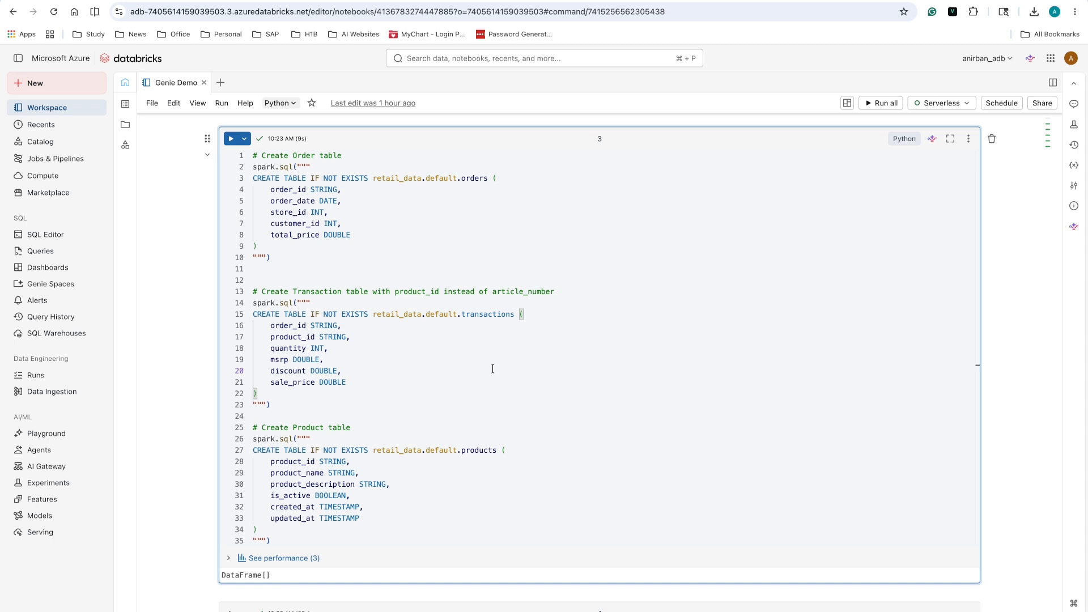
scroll(492, 368, "down", 3)
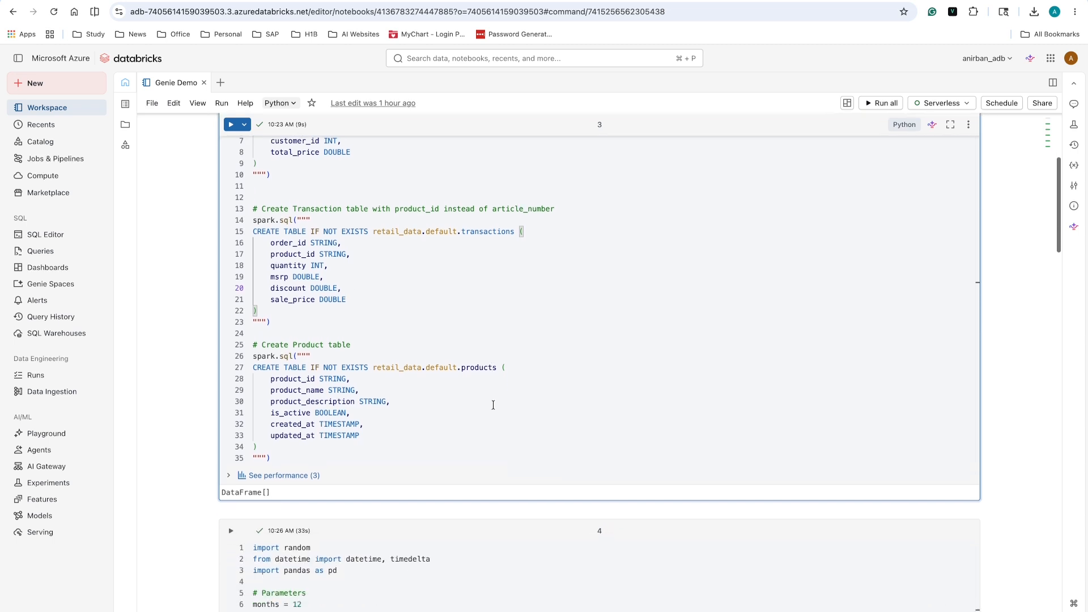
left_click(488, 382)
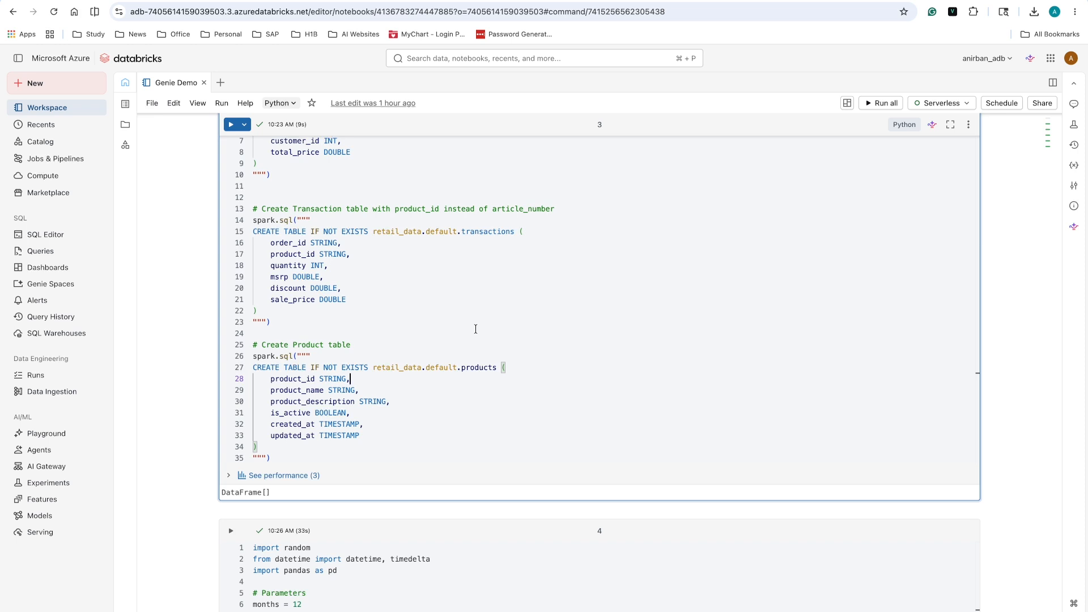
scroll(475, 328, "down", 4)
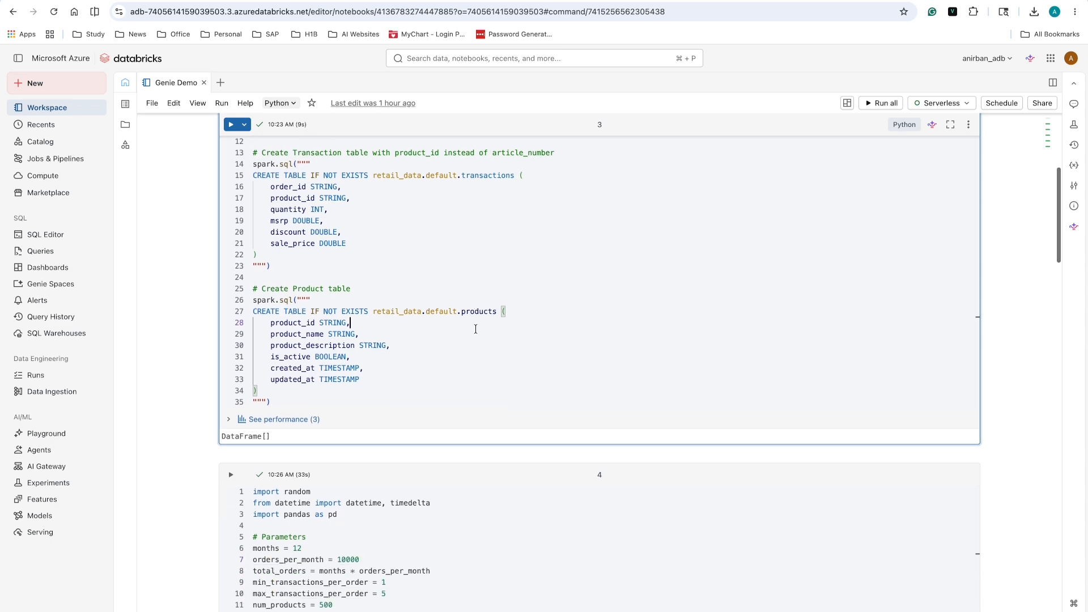
scroll(476, 331, "up", 8)
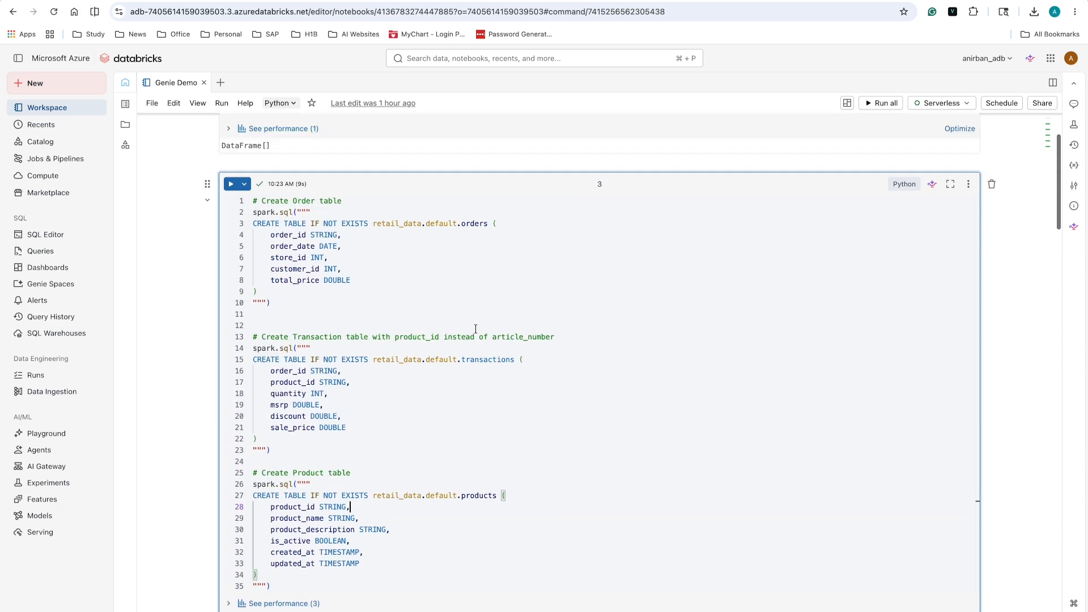
- Run the first two notebook cells to drop the retail_data catalog and create it again
scroll(456, 198, "up", 1)
left_click(447, 161)
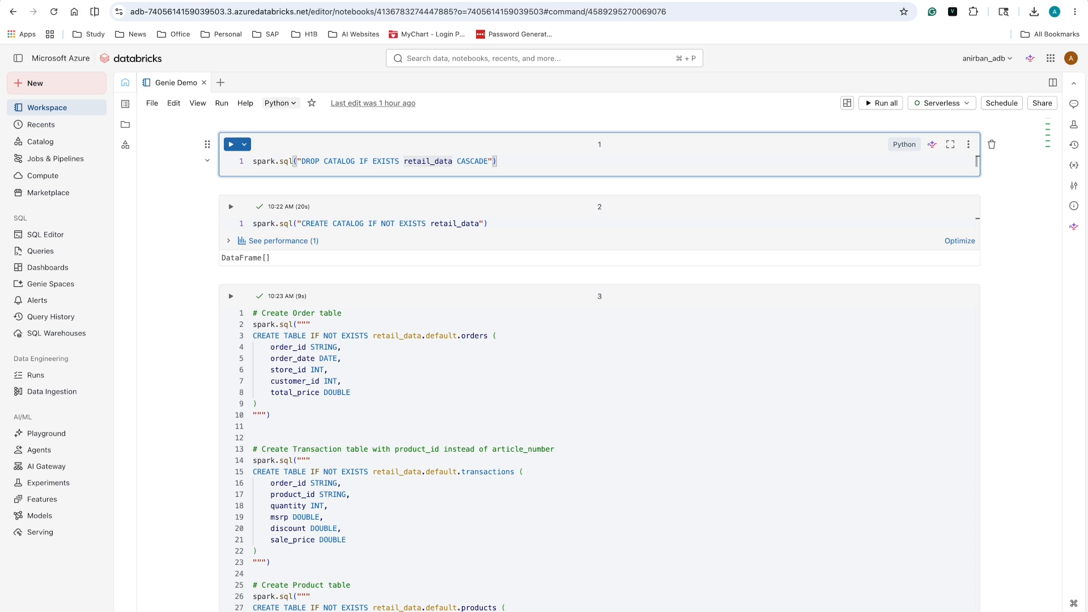
key("shift+Return")
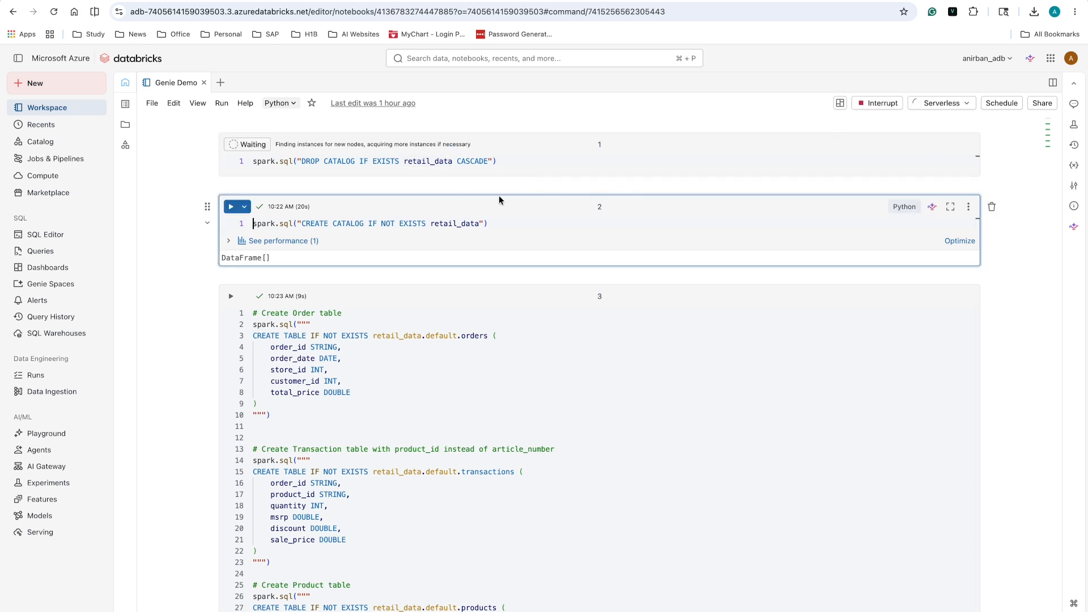
left_click(523, 224)
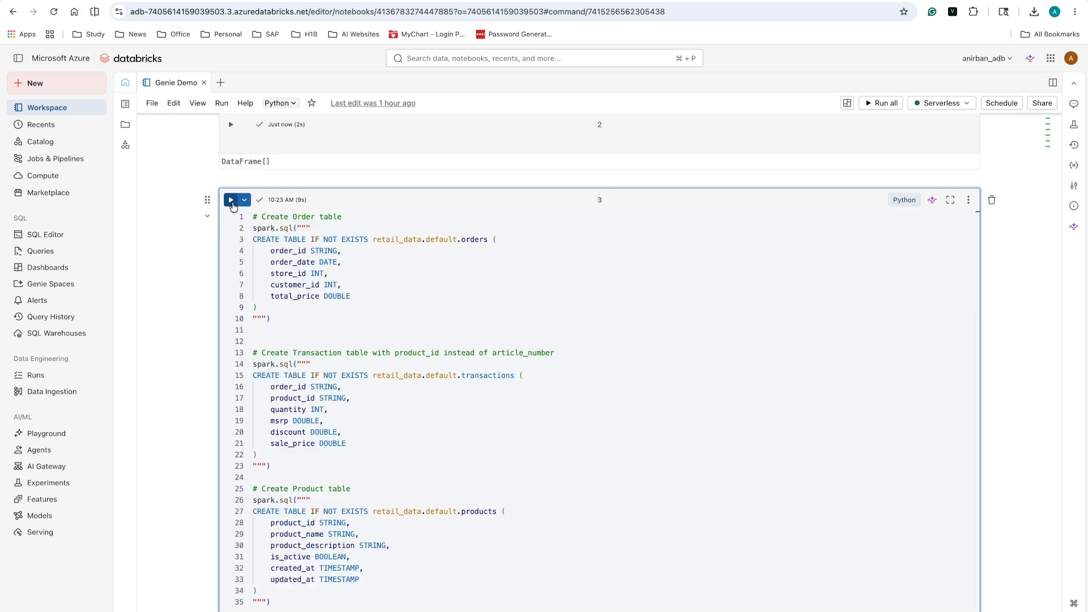
- Run cell 3 to create the orders, transactions and products tables in retail_data.default
left_click(231, 202)
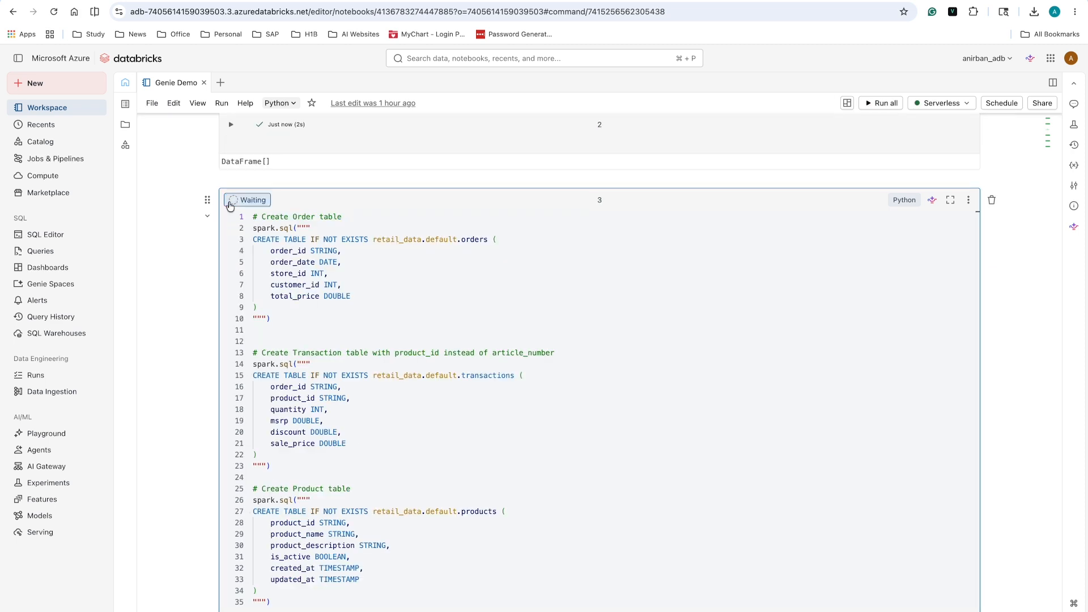
scroll(400, 275, "down", 2)
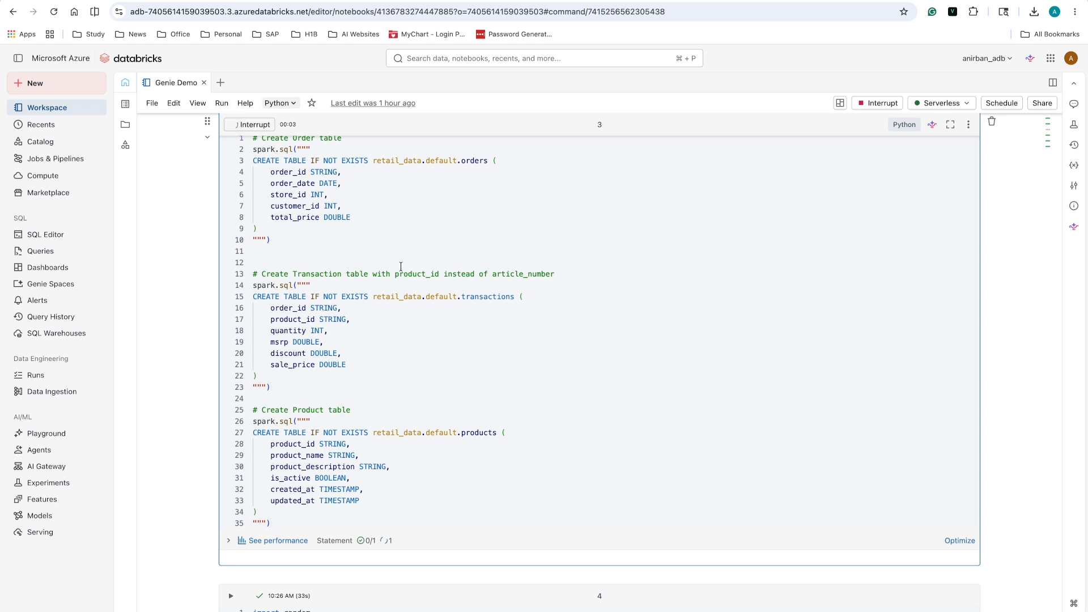
scroll(401, 266, "up", 1)
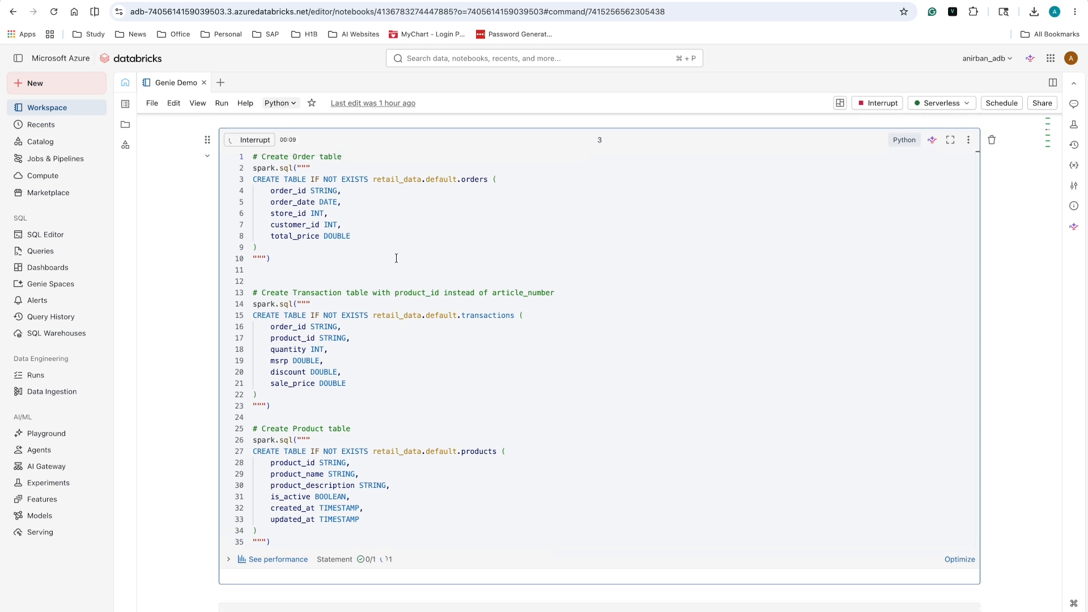
- Open the Catalog in a separate browser tab and display the tables in the default schema of retail_data
right_click(67, 145)
key("Escape")
left_click(67, 145)
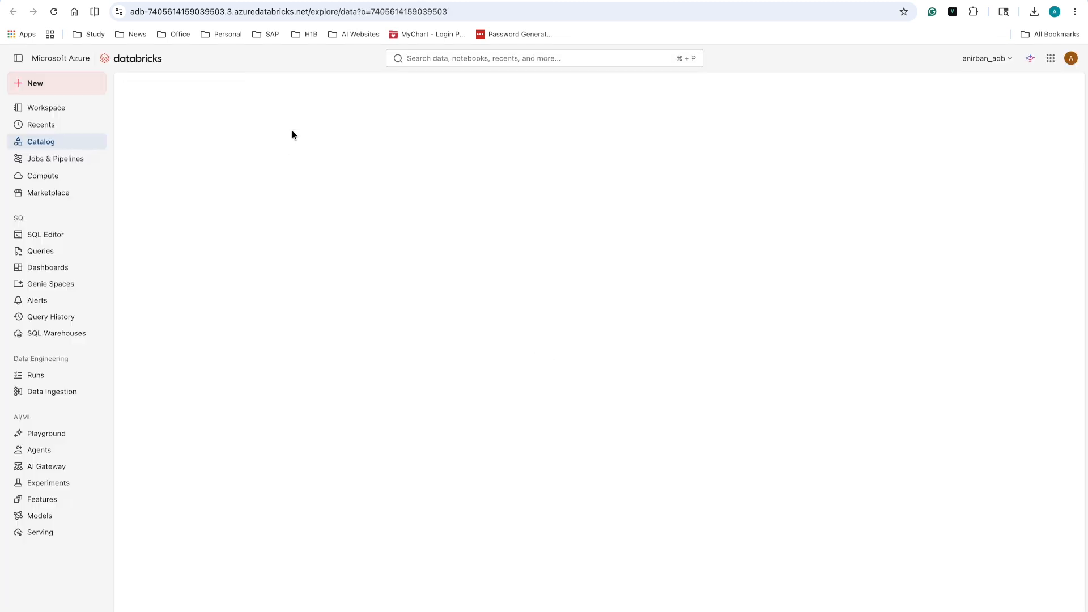
left_click(191, 205)
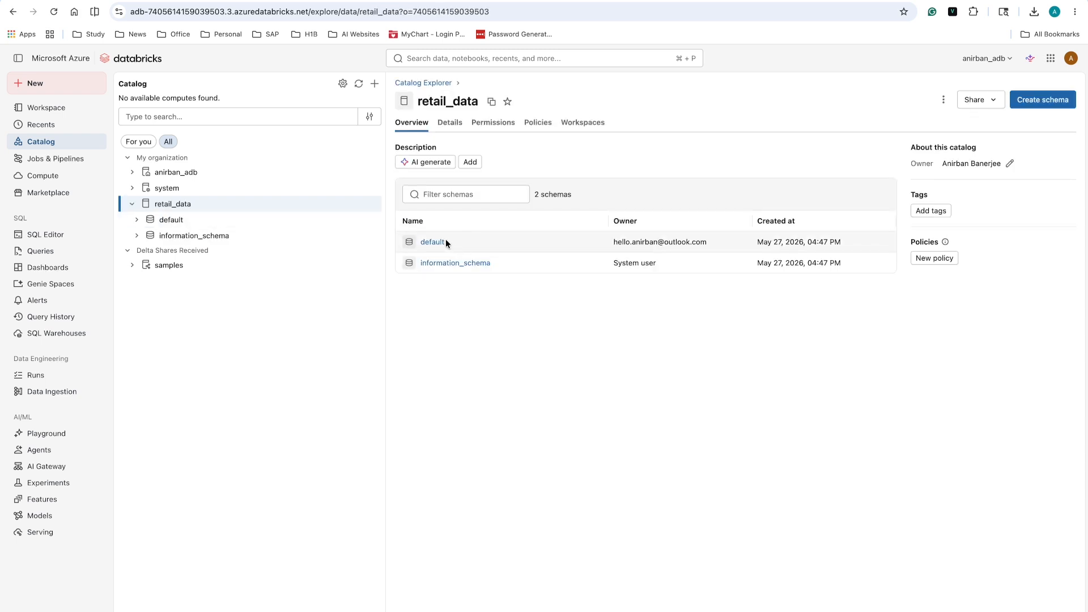
left_click(442, 242)
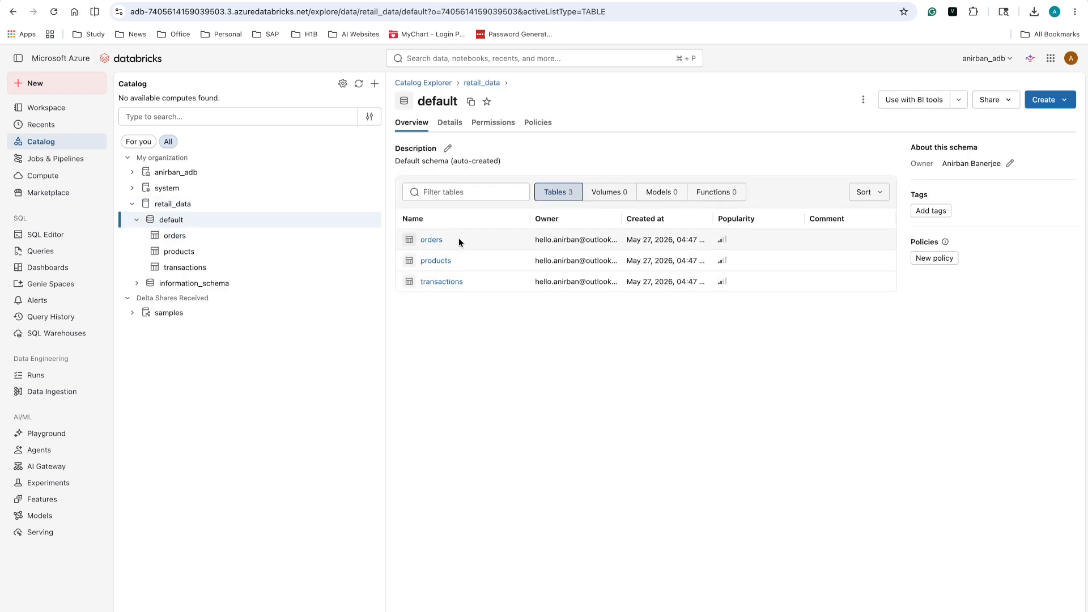
- Back in the Genie Demo notebook, run cell 4 to generate sample data and write it to the three retail tables
left_click(133, 1)
scroll(312, 196, "down", 5)
scroll(311, 195, "down", 3)
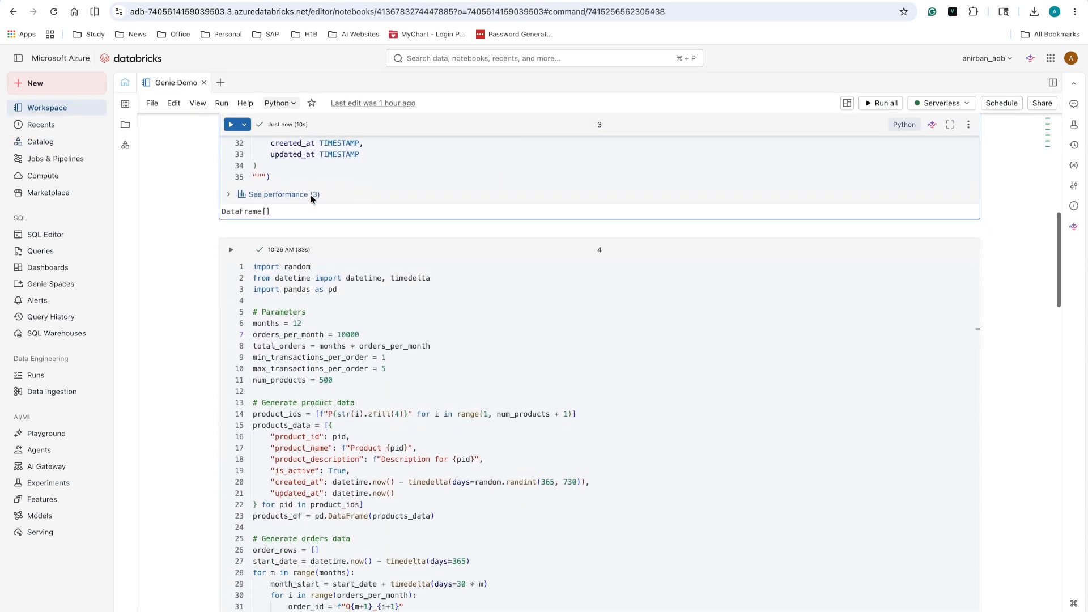
left_click(344, 250)
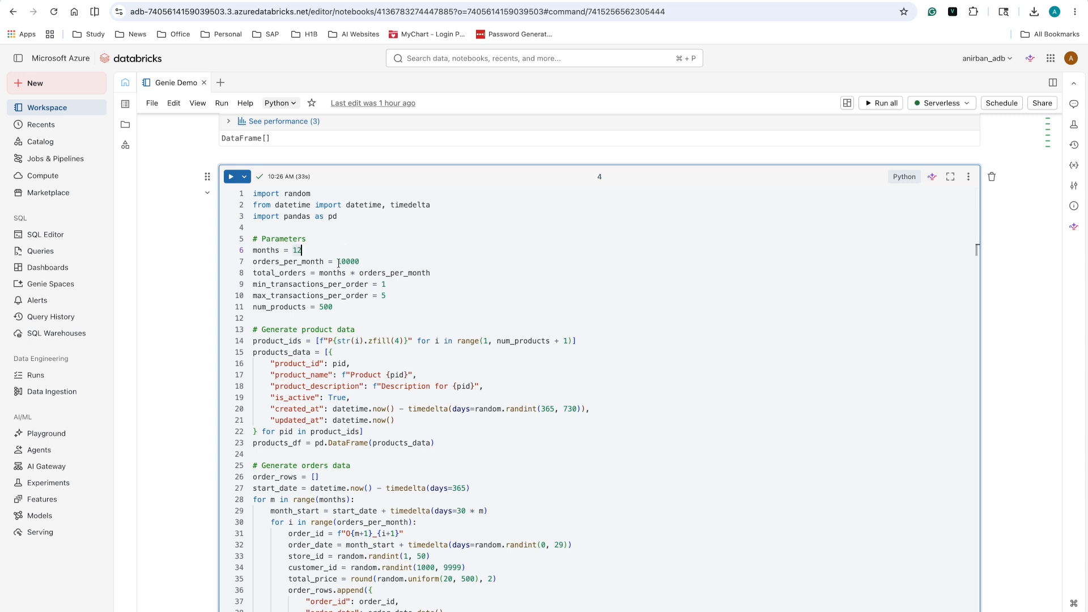
scroll(338, 263, "down", 1)
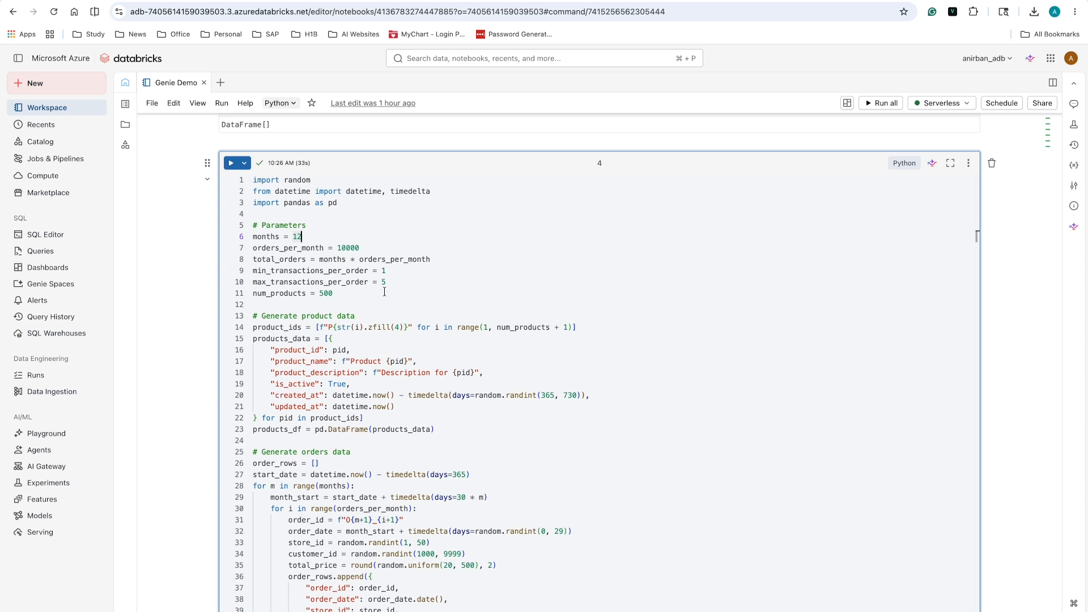
double_click(350, 247)
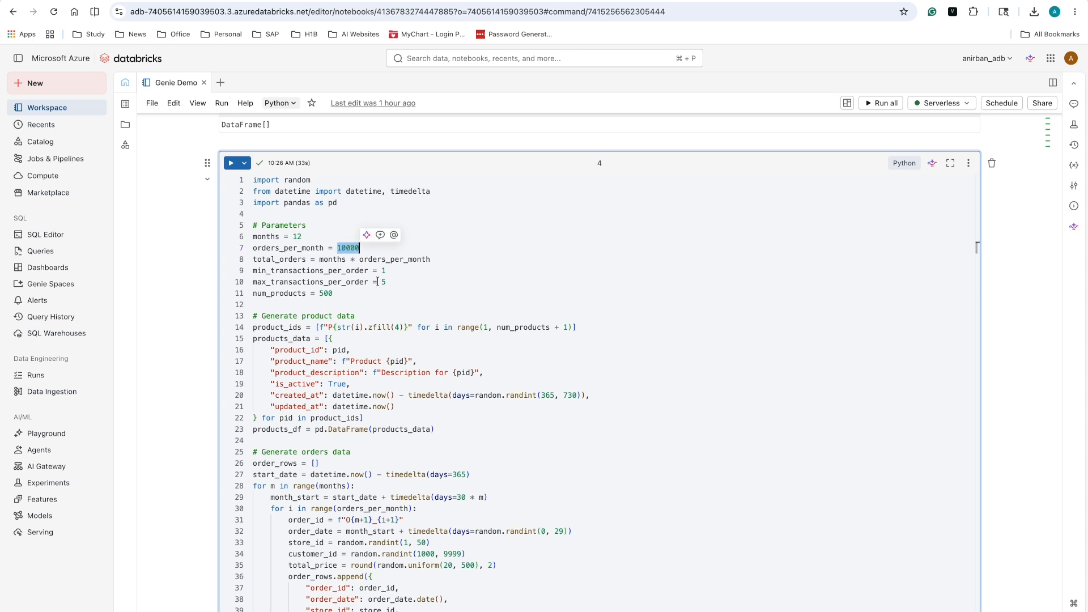
scroll(377, 282, "down", 2)
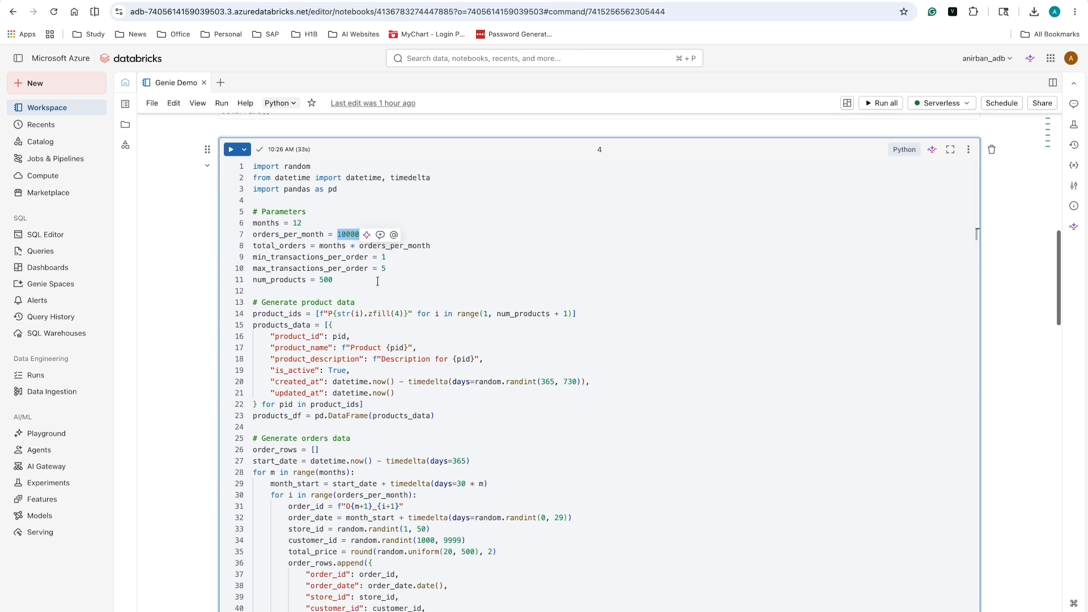
left_click(393, 302)
scroll(393, 302, "down", 5)
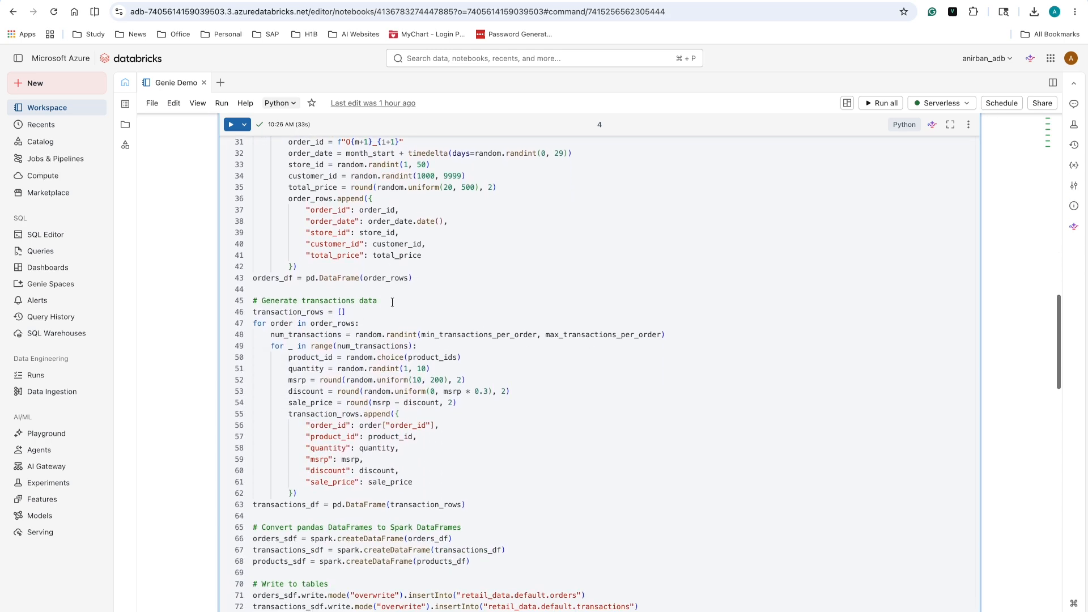
key("shift+Return")
- Examine the data generation code in cell 4, from the parameters down to the DataFrame conversion and table writes
scroll(411, 281, "up", 10)
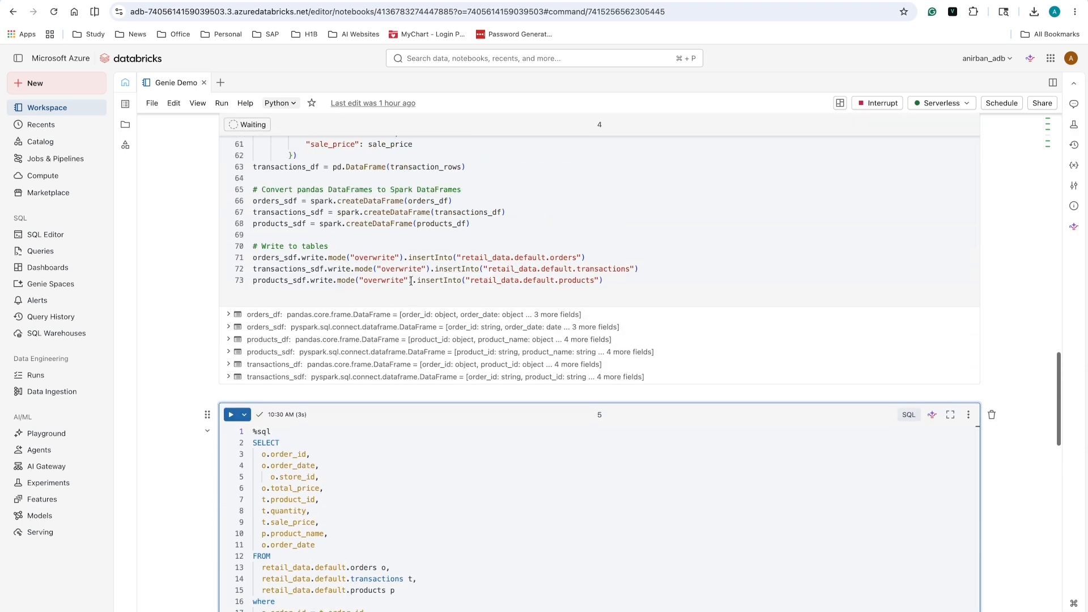
scroll(410, 281, "up", 5)
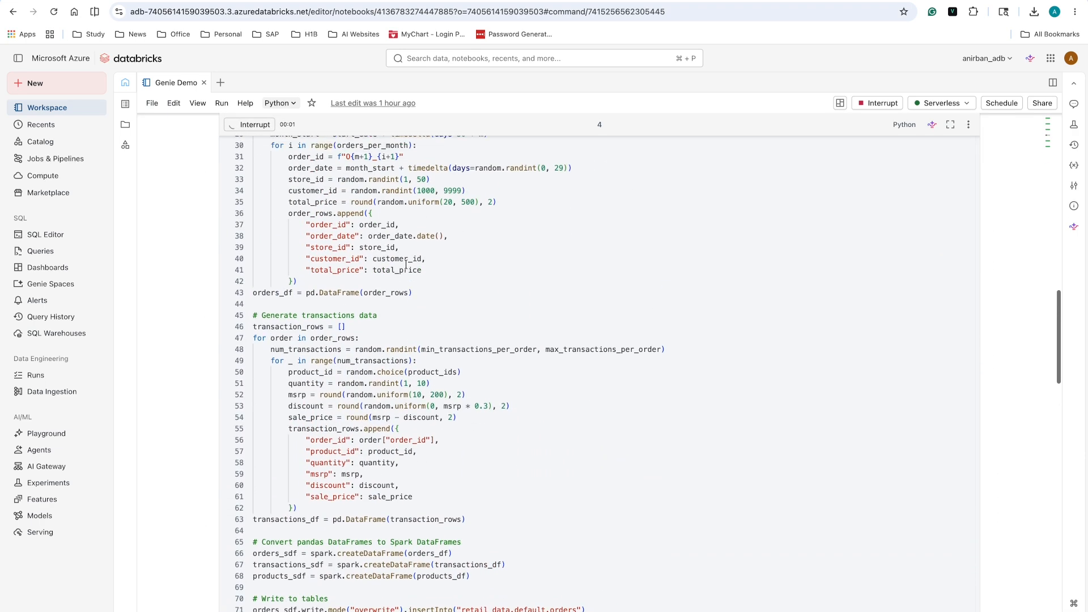
scroll(406, 265, "up", 5)
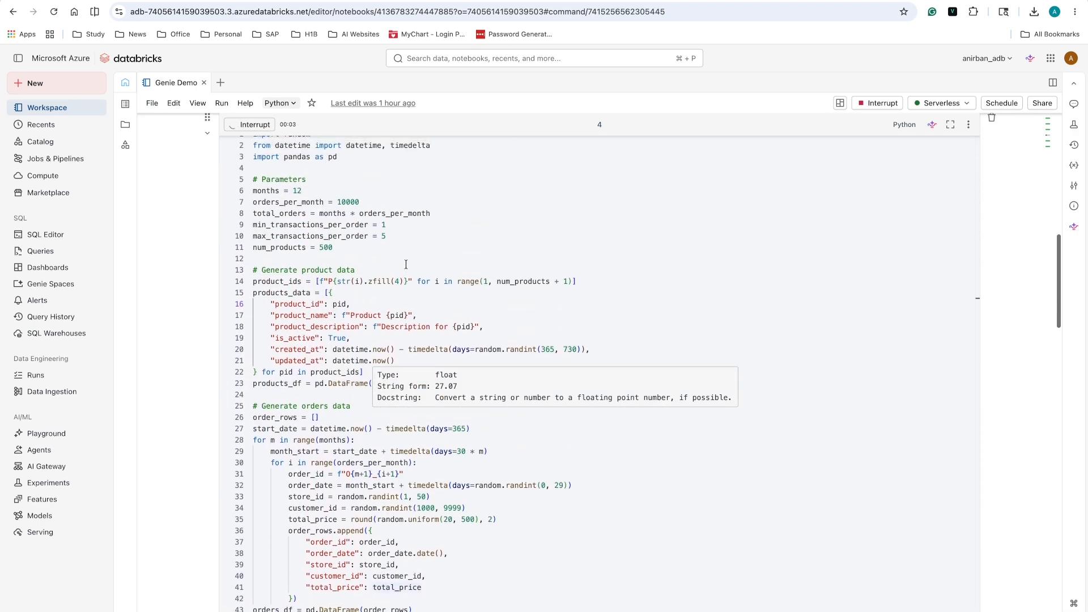
scroll(391, 230, "down", 6)
scroll(391, 231, "down", 8)
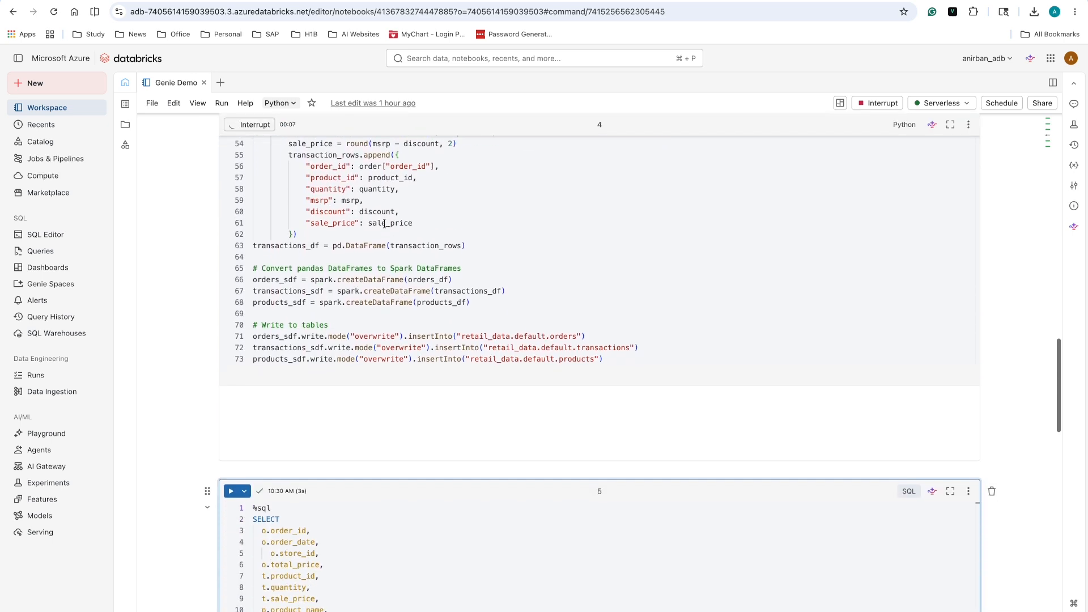
mouse_move(403, 248)
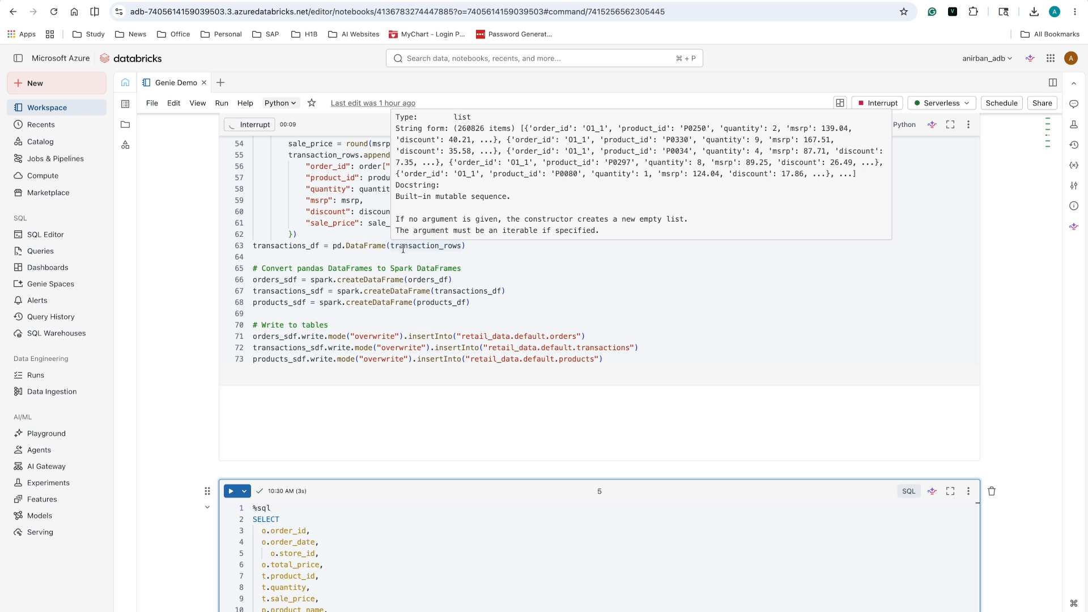
mouse_move(324, 266)
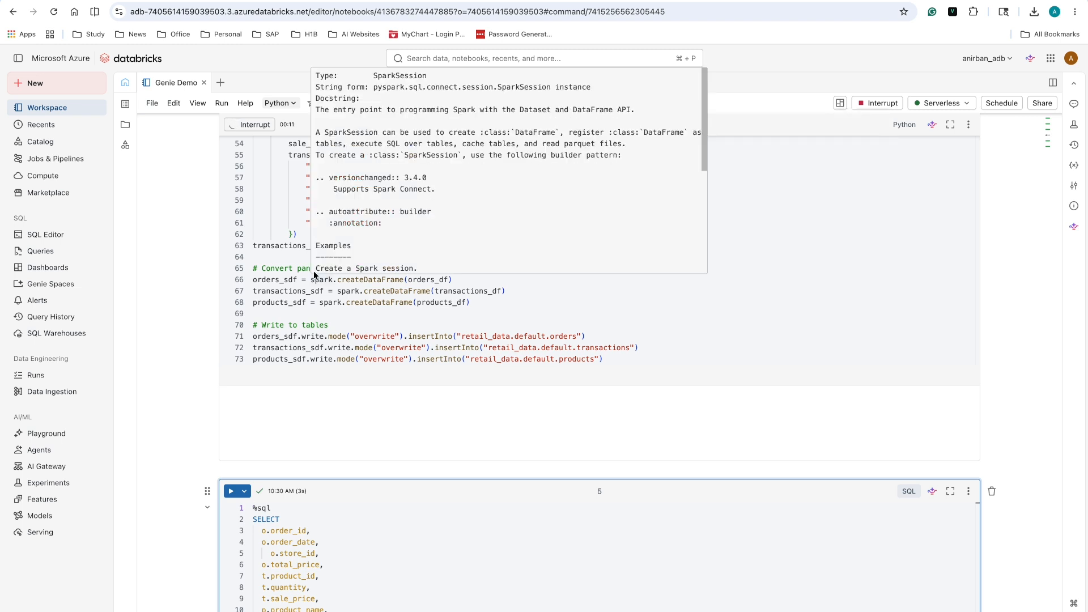
- Expand the performance details of cell 4 and check its three table-write statements
scroll(249, 261, "down", 3)
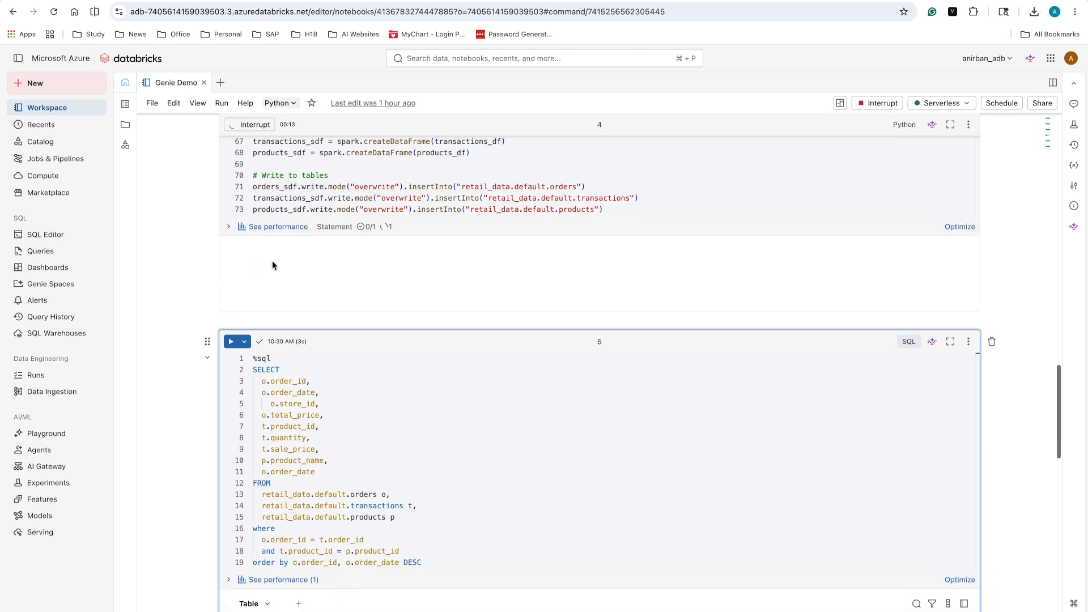
left_click(251, 227)
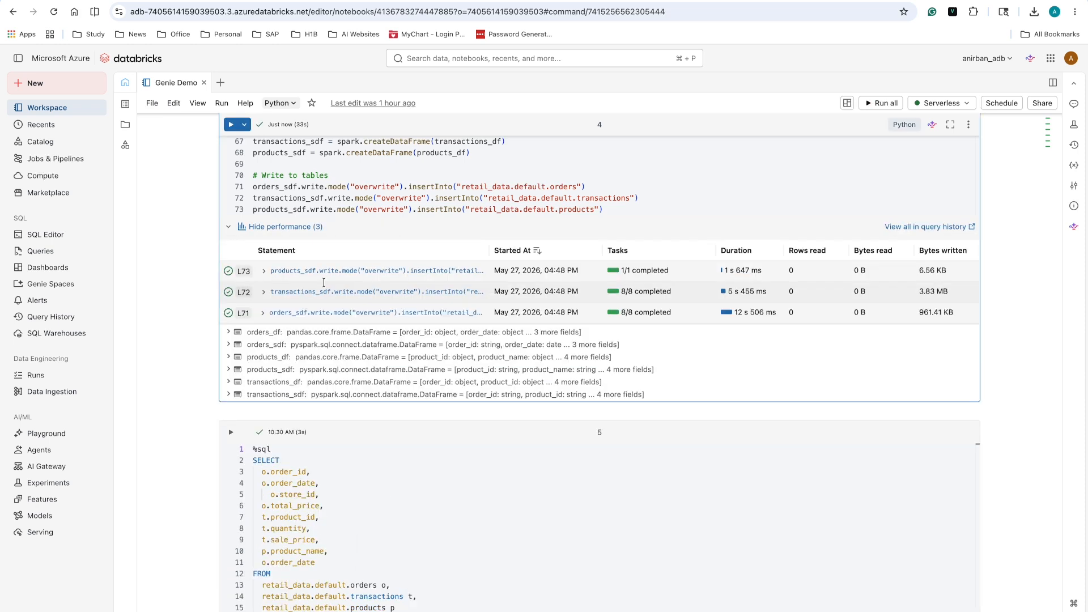
scroll(323, 282, "down", 1)
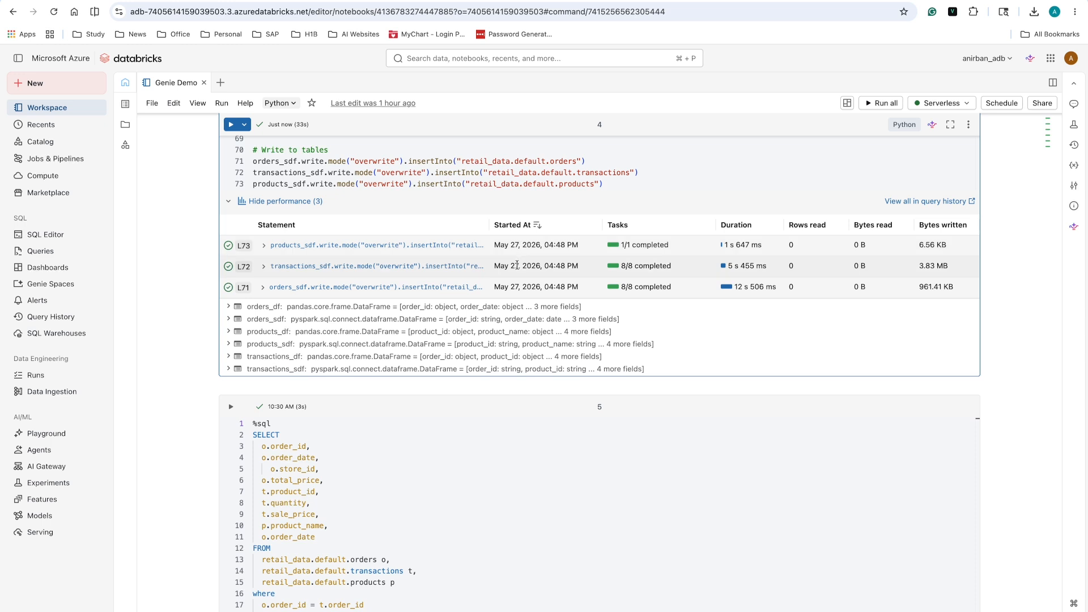
- Run the SQL query in cell 5 that joins the orders, transactions and products tables
scroll(550, 289, "down", 5)
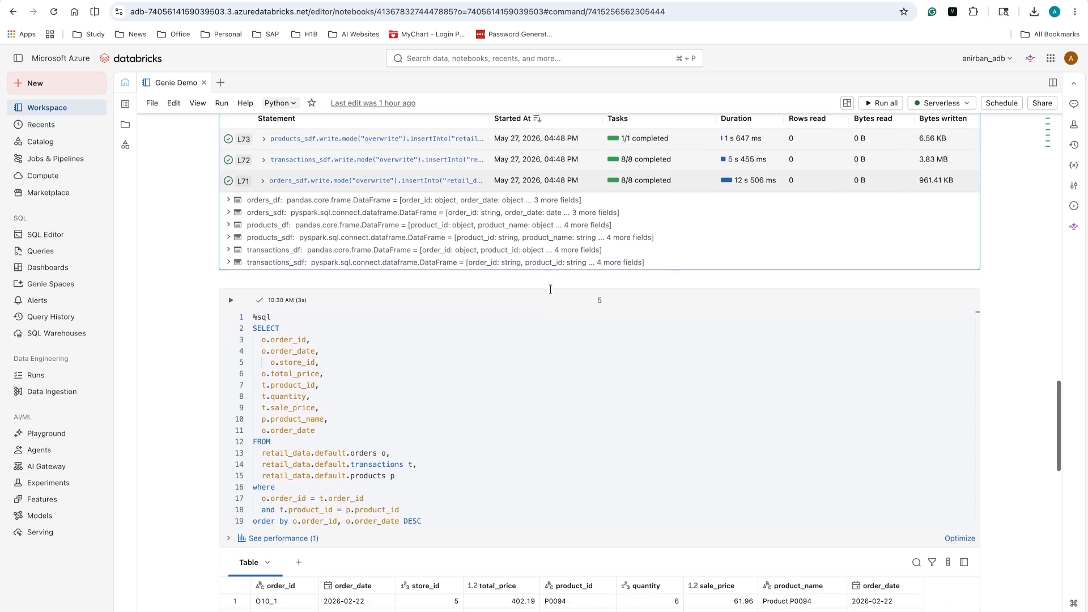
left_click(513, 295)
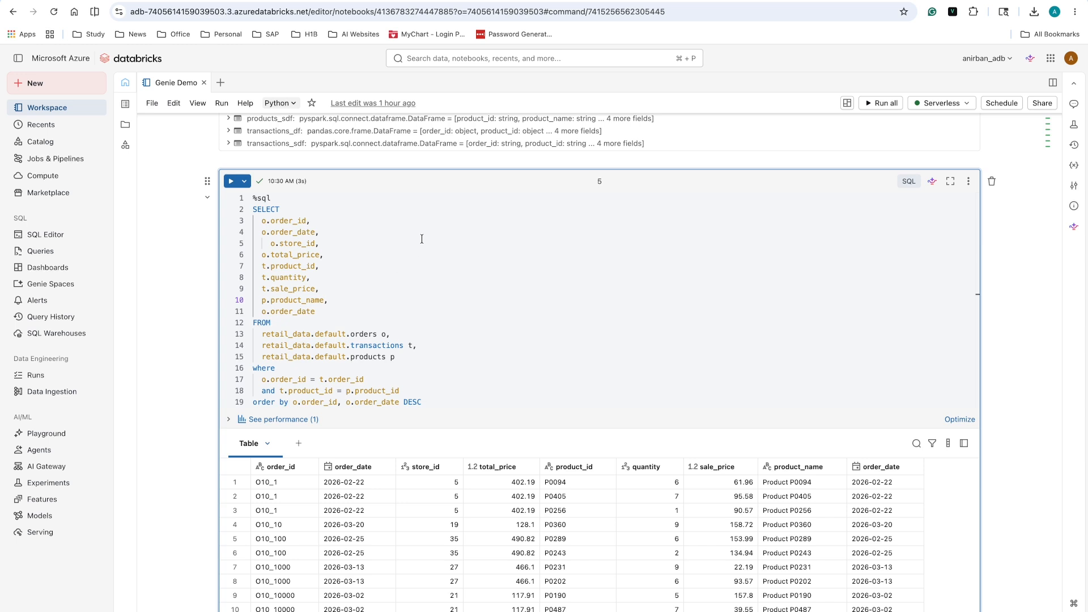
left_click(231, 180)
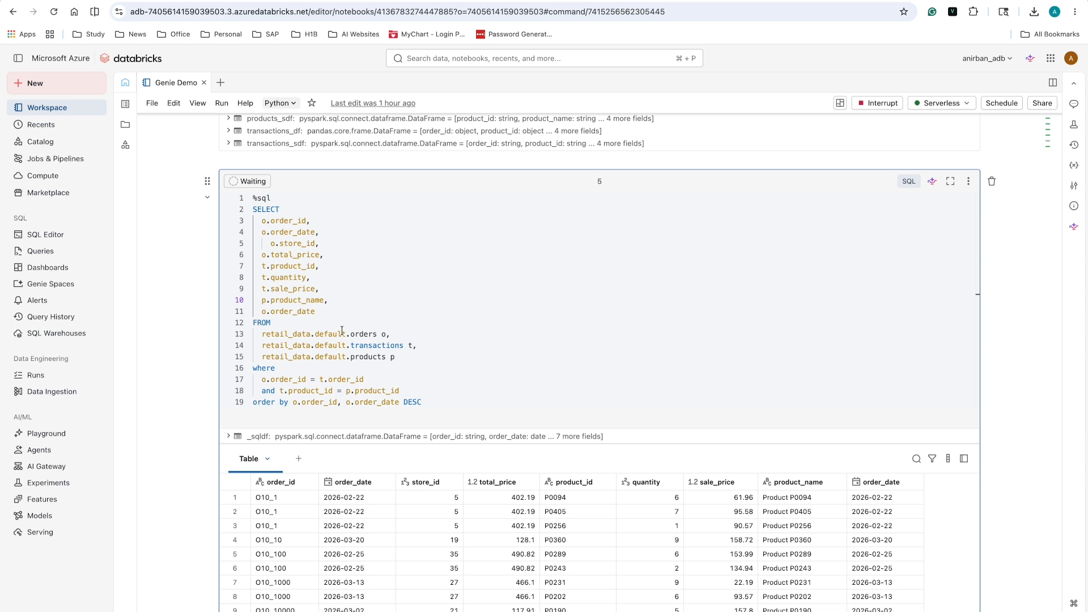
- Check the source tables and join conditions in the cell 5 query, and view its result table
left_click(376, 356)
left_click(452, 400)
left_click_drag(452, 400, 275, 369)
left_click(466, 352)
scroll(466, 352, "down", 1)
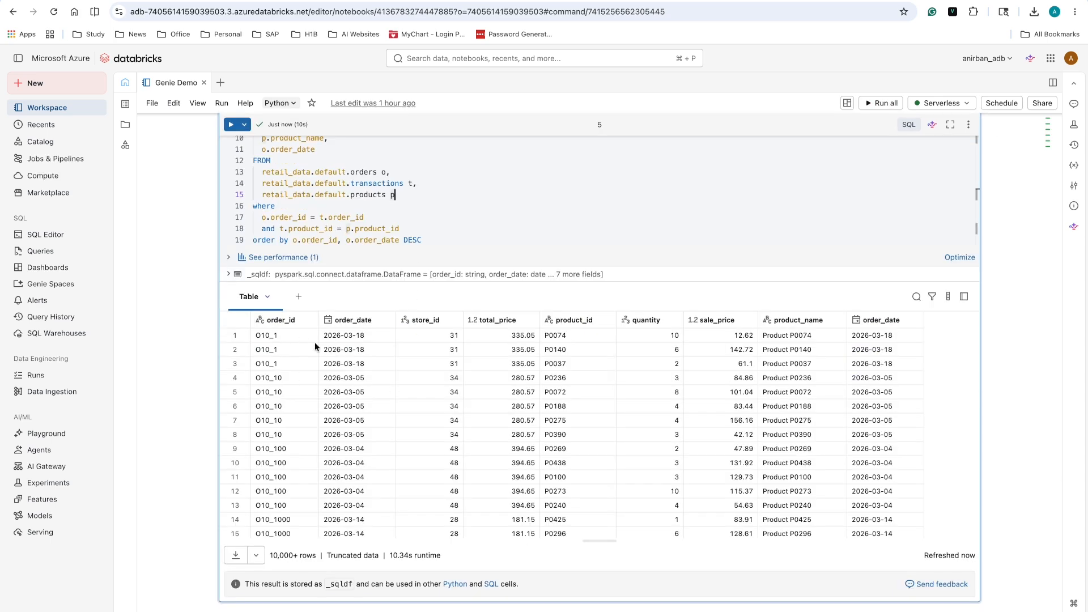
- Check the order, store, price, product and quantity values of order O10_1 in the cell 5 result table
left_click(289, 338)
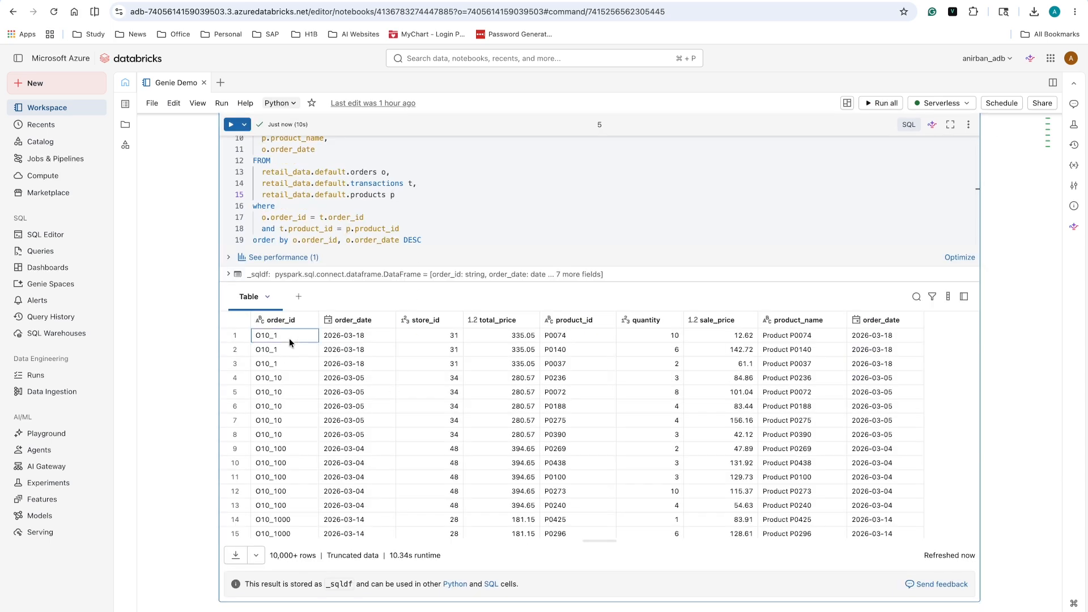
left_click(348, 336)
left_click(439, 335)
left_click(523, 335)
left_click(649, 334)
left_click_drag(273, 338, 480, 368)
left_click_drag(573, 338, 569, 362)
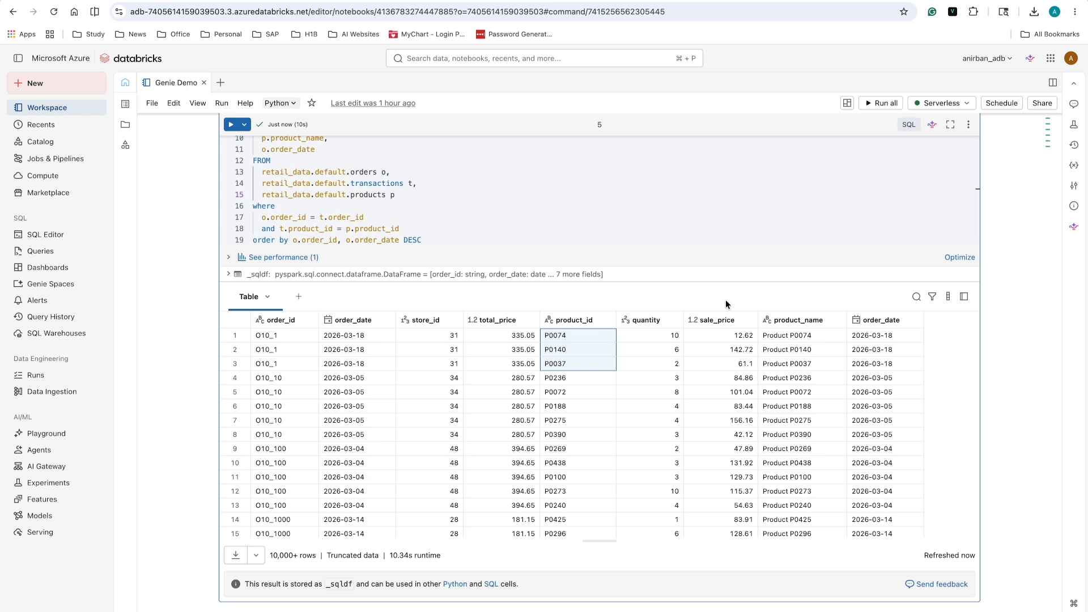
- Insert a code cell below the cell 5 result and open its AI code generation prompt
scroll(726, 304, "down", 3)
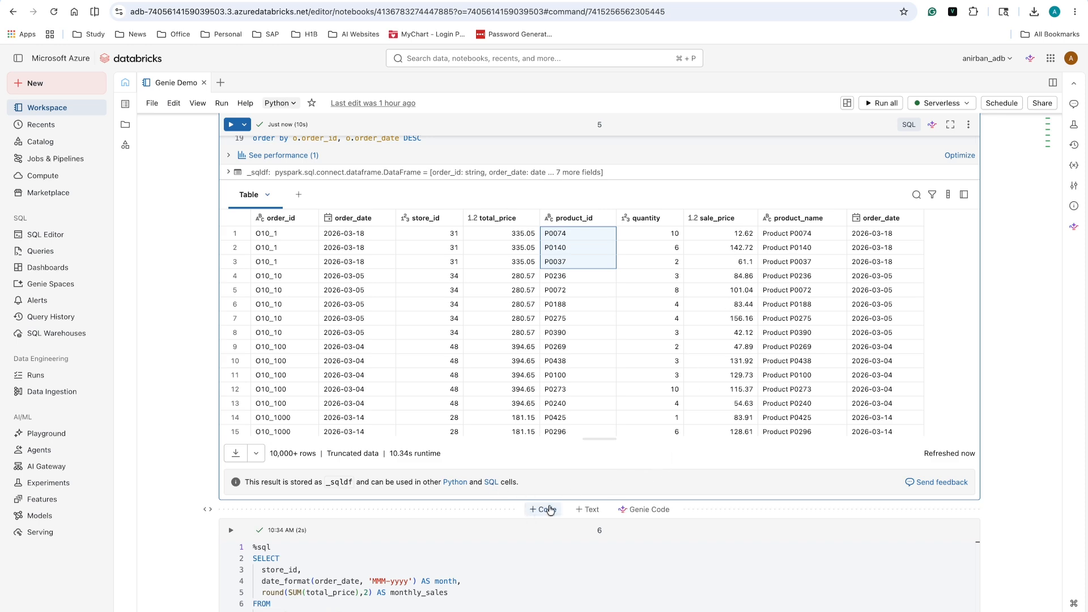
left_click(547, 510)
key("super+i")
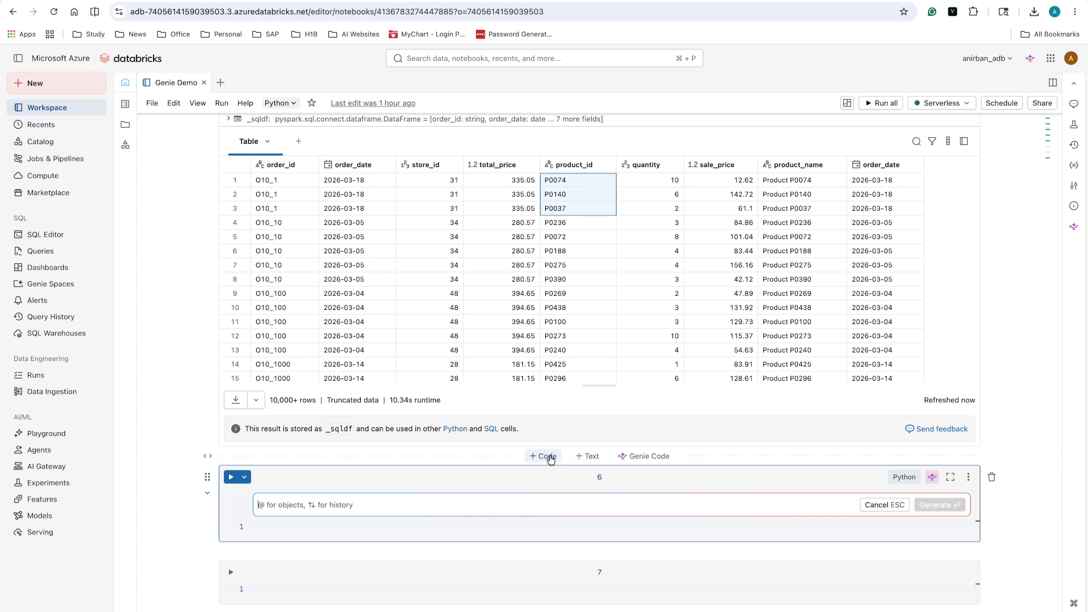
left_click(546, 457)
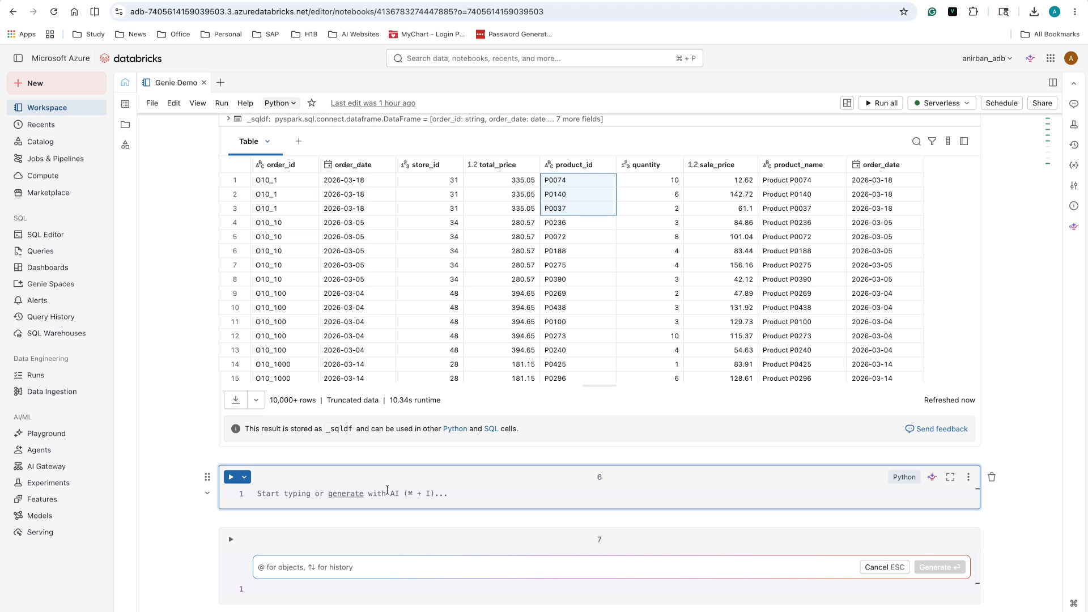
key("super+i")
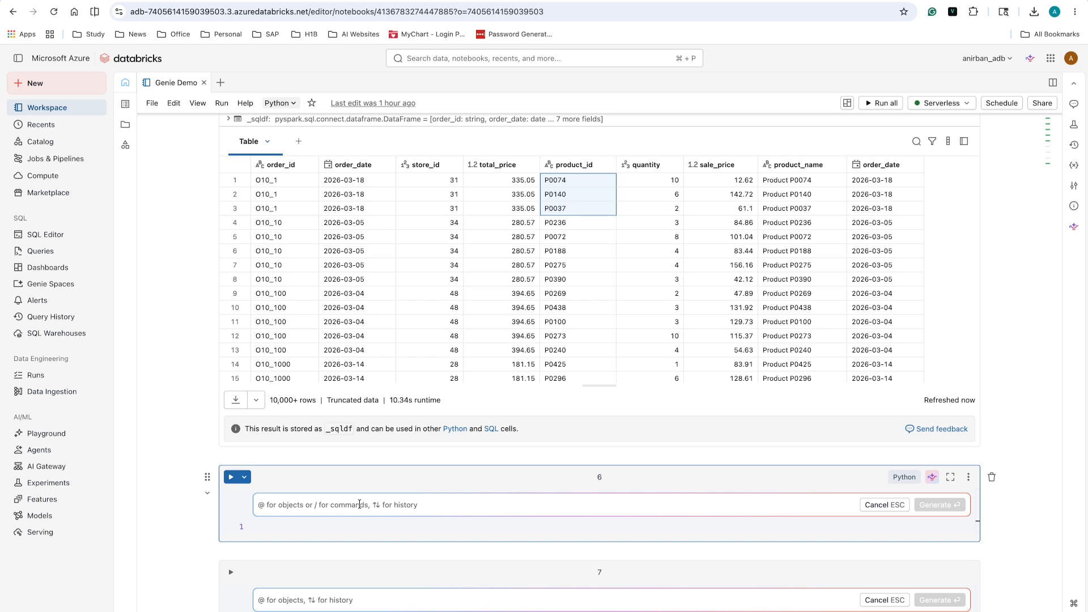
- Generate code in cell 6 from the prompt "I want to find the top 10 selling product for each store for last 30 days"
type("I w")
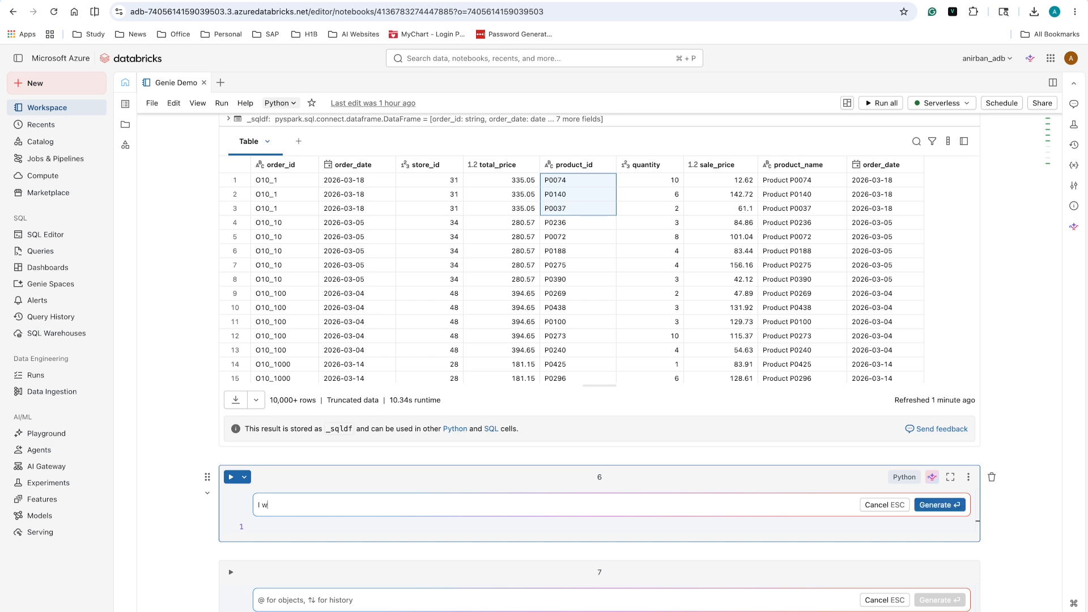
type("ant to find the top 10 selling product fo")
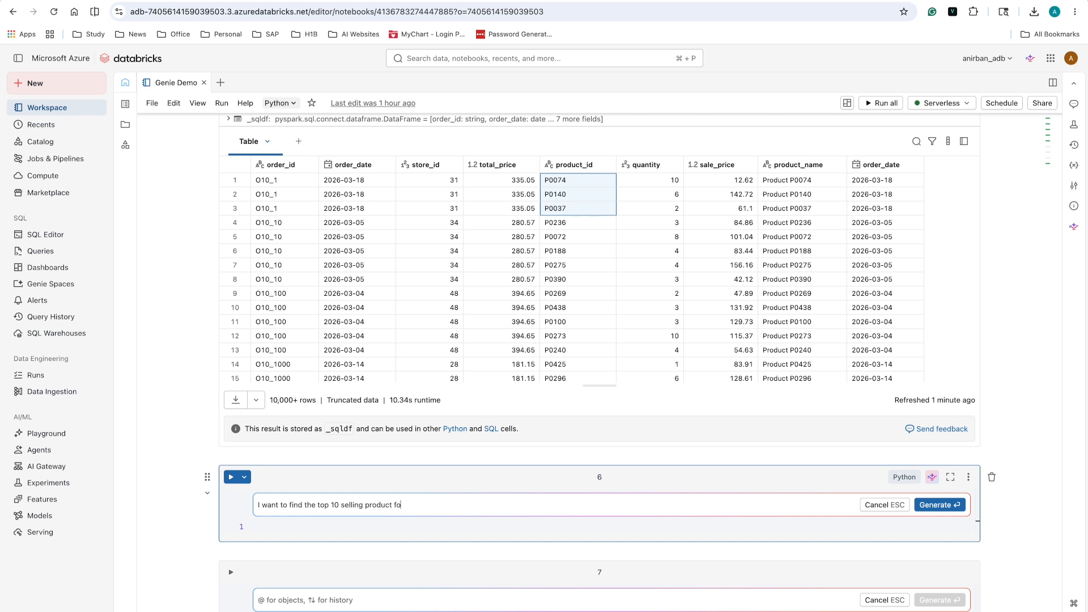
type("r each store for last 30 days")
key("Return")
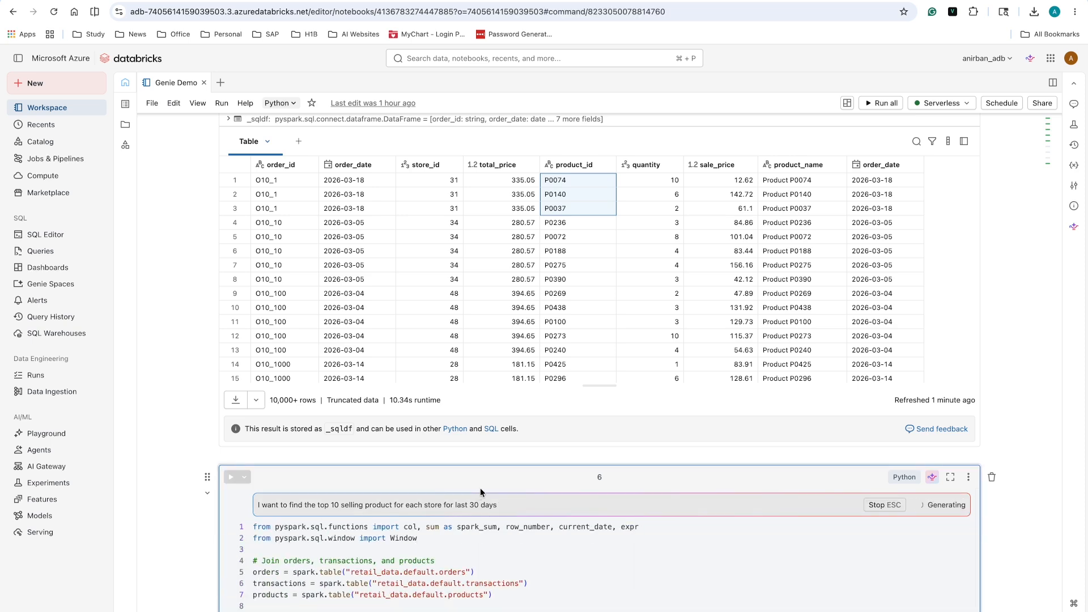
scroll(469, 465, "down", 2)
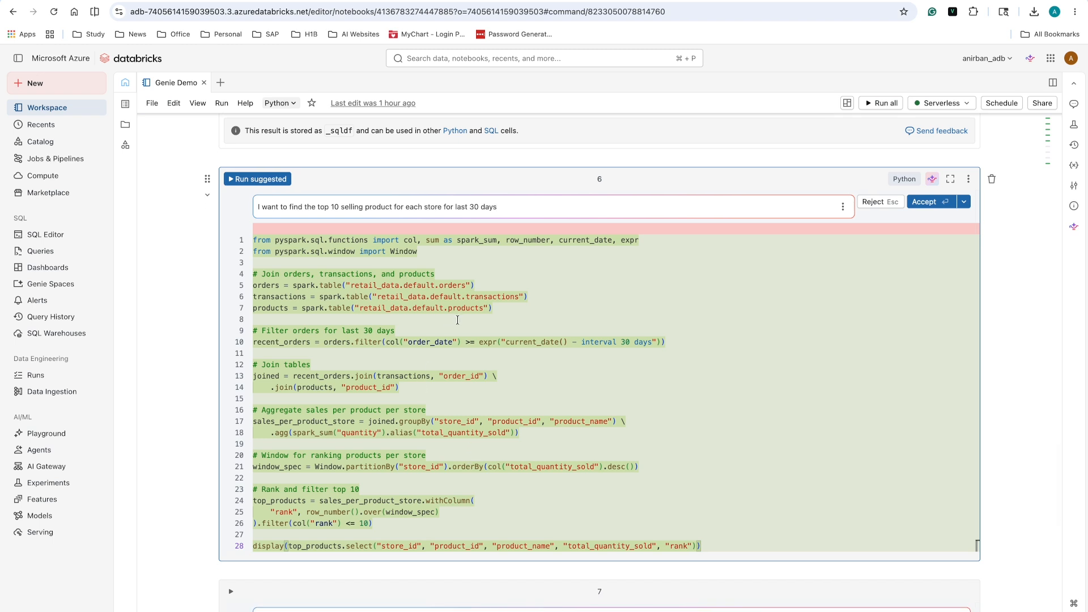
- Append ". use sql way" to the cell 6 prompt and regenerate the code
left_click(513, 206)
type(".")
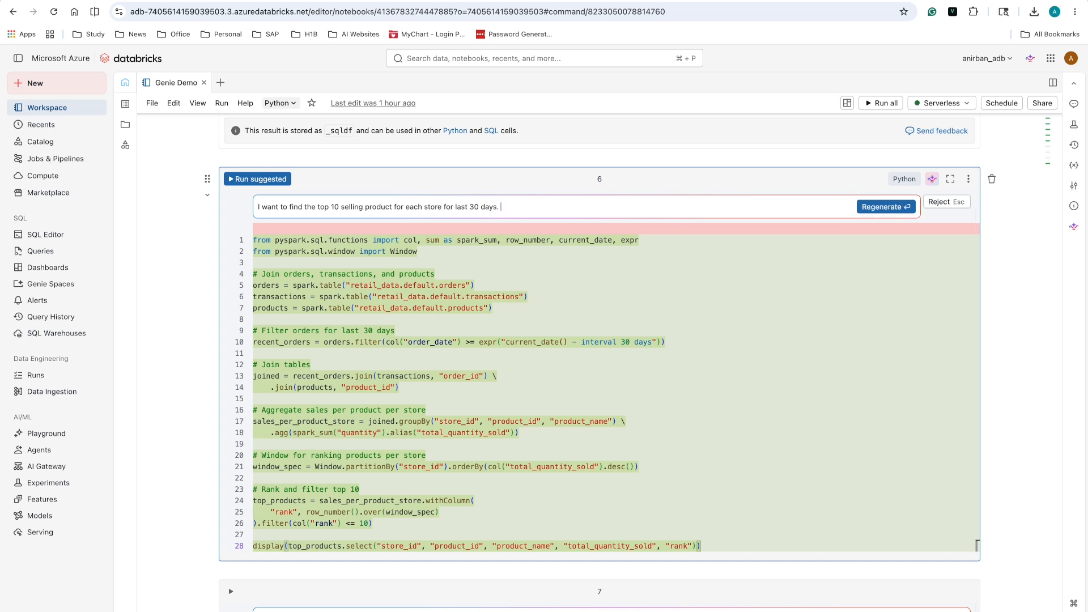
type(" use sql way")
key("Return")
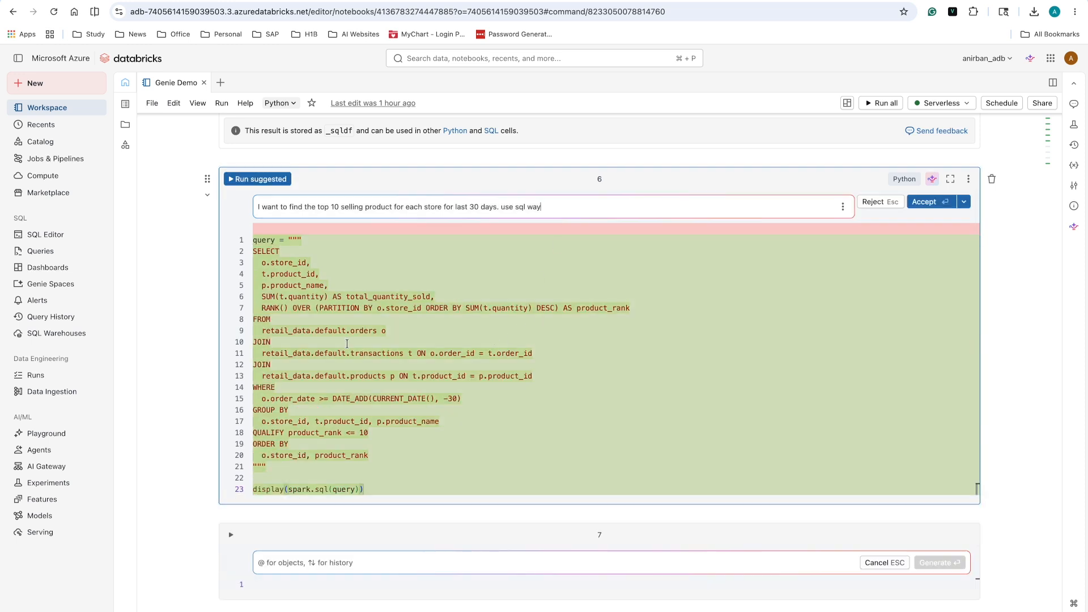
- Review the suggested SQL's quantity sum, accept the suggestion and run cell 6
left_click_drag(262, 296, 382, 296)
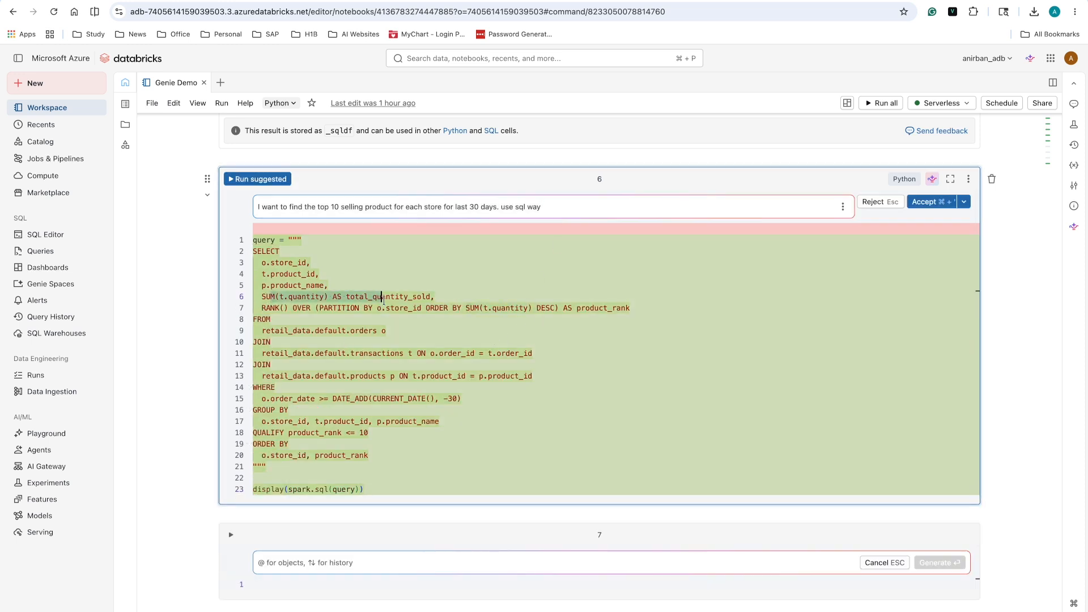
left_click(356, 321)
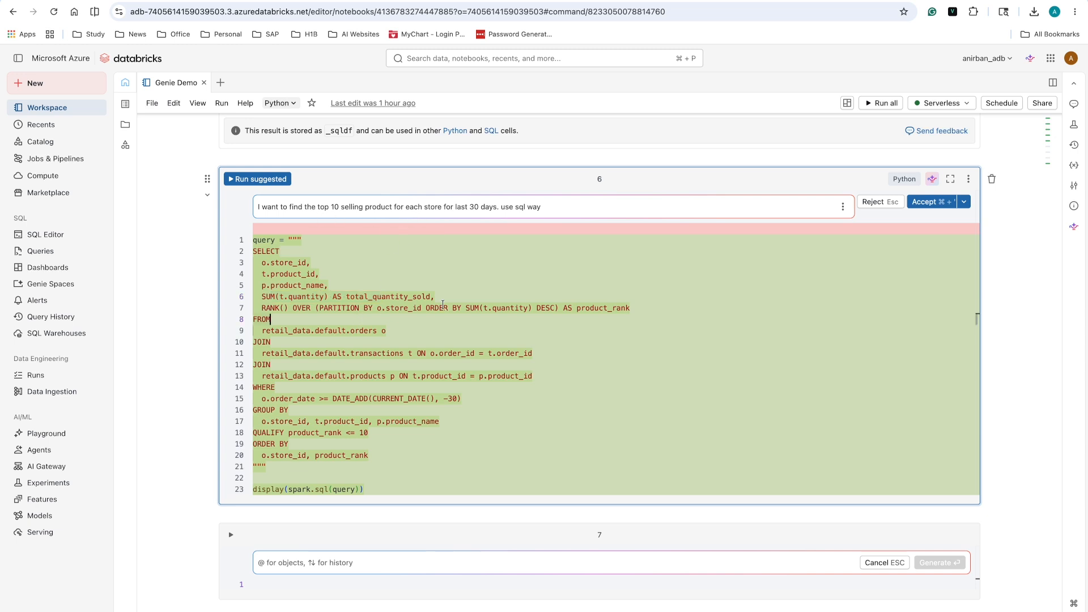
left_click(935, 205)
left_click(723, 314)
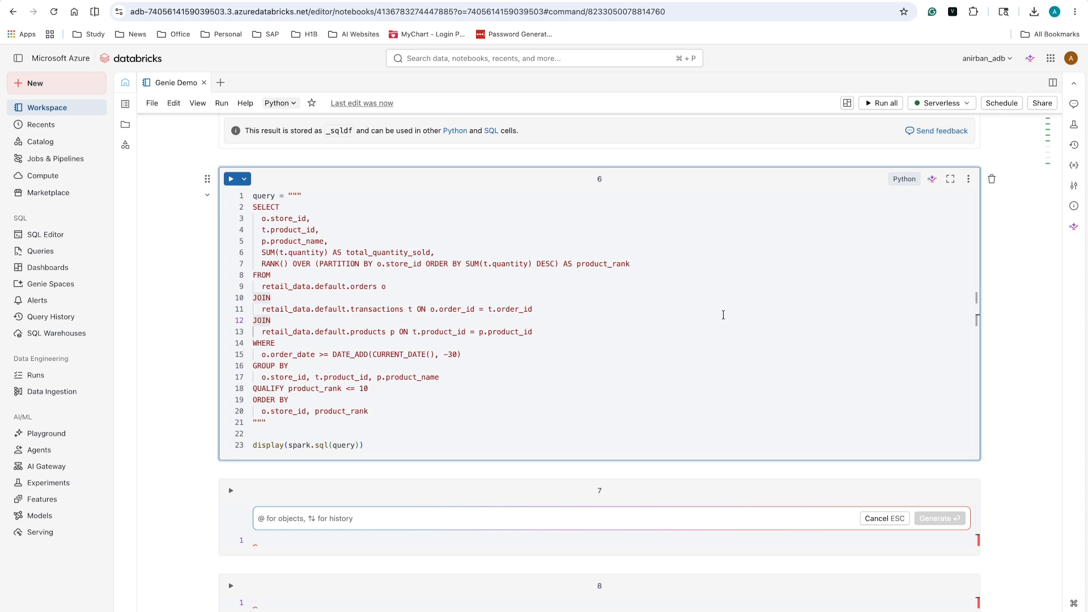
key("super+Return")
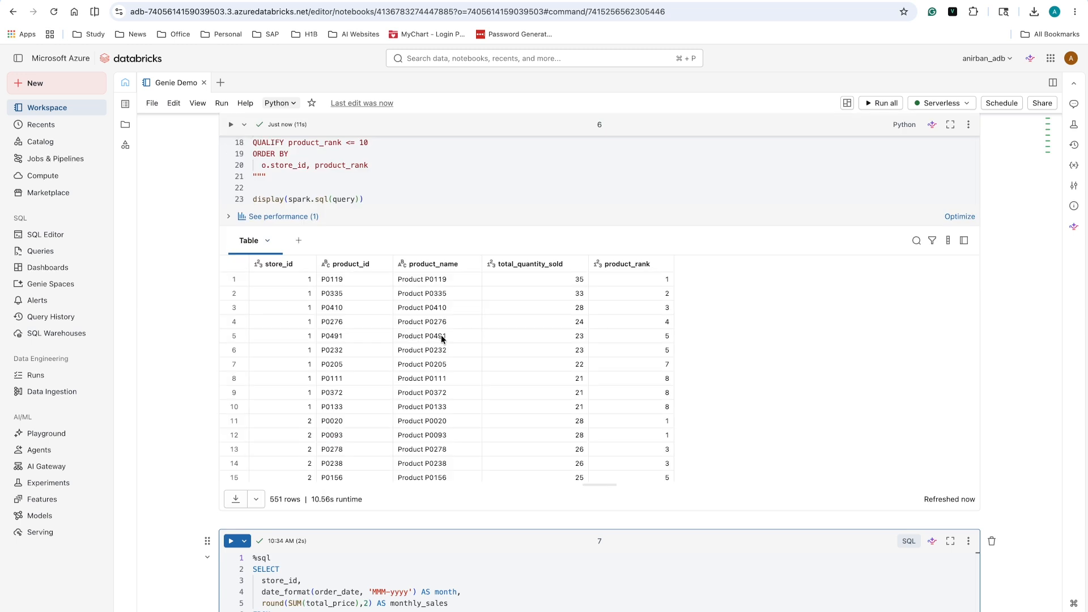
- Examine the store, product, total quantity and rank columns for store 1 in the cell 6 result table
scroll(442, 338, "down", 1)
scroll(442, 339, "up", 1)
scroll(441, 339, "down", 1)
left_click(297, 281)
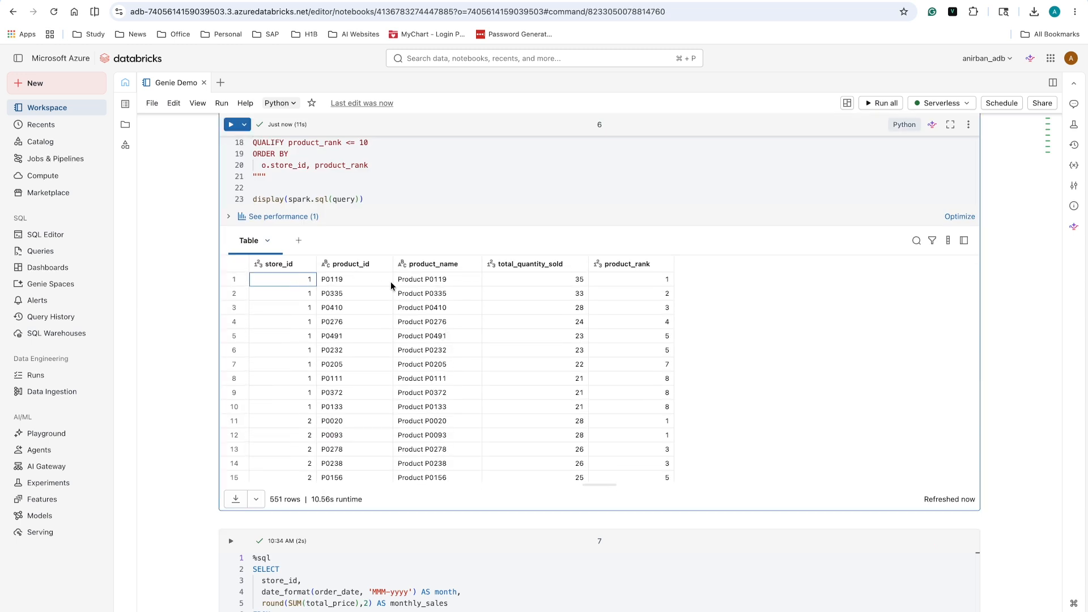
left_click(366, 287)
left_click(457, 281)
left_click(562, 281)
left_click_drag(666, 281, 667, 295)
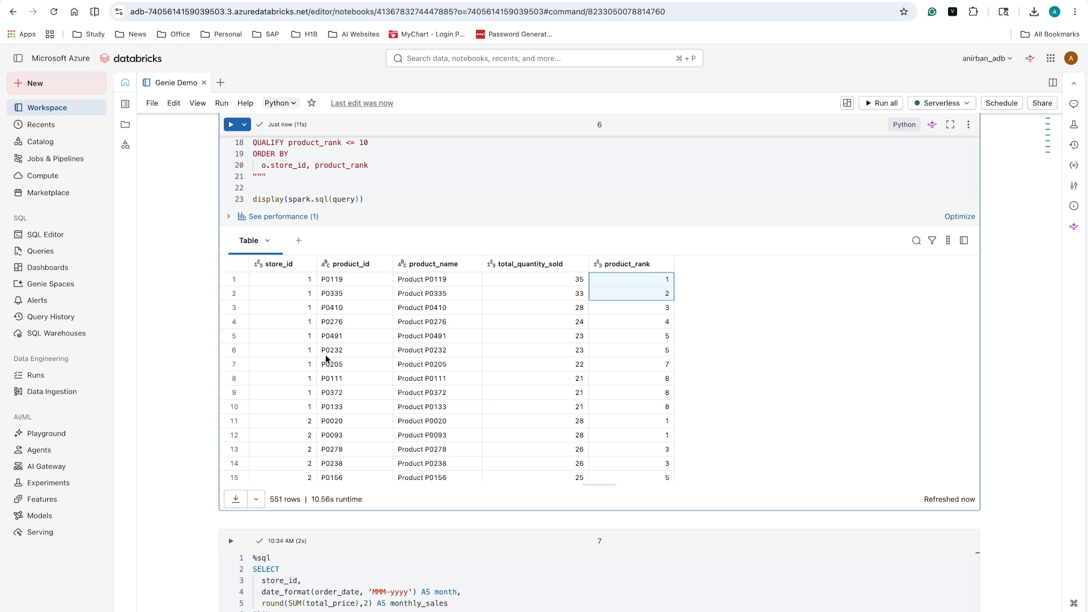
left_click(307, 396)
left_click_drag(302, 409, 391, 407)
- Compare store 1's ranked rows with the ranking, date filter and QUALIFY clause of the cell 6 query
scroll(390, 403, "up", 5)
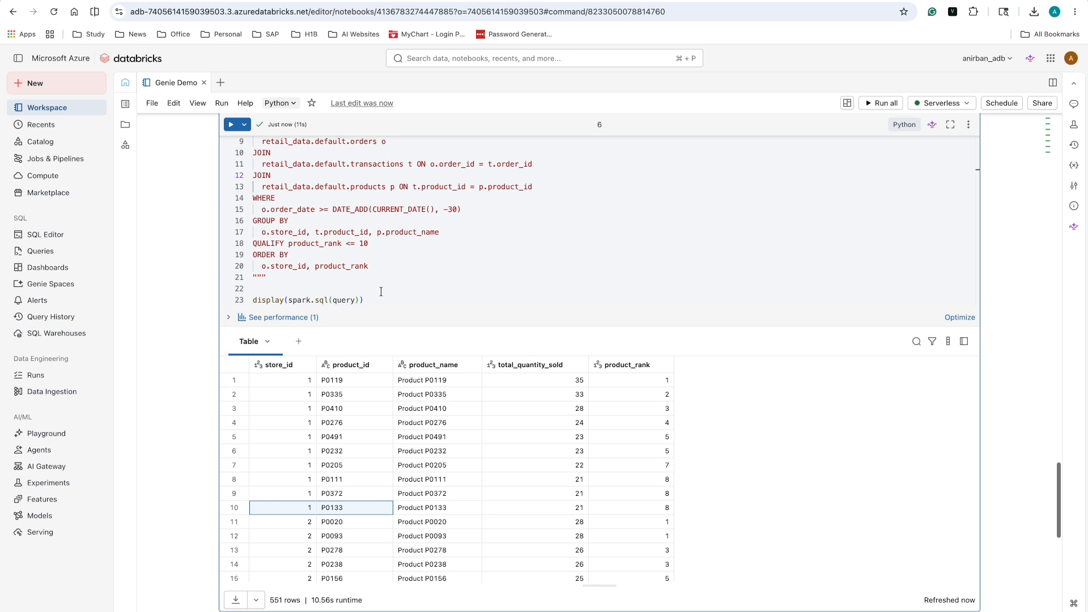
scroll(379, 285, "down", 5)
left_click_drag(295, 290, 532, 408)
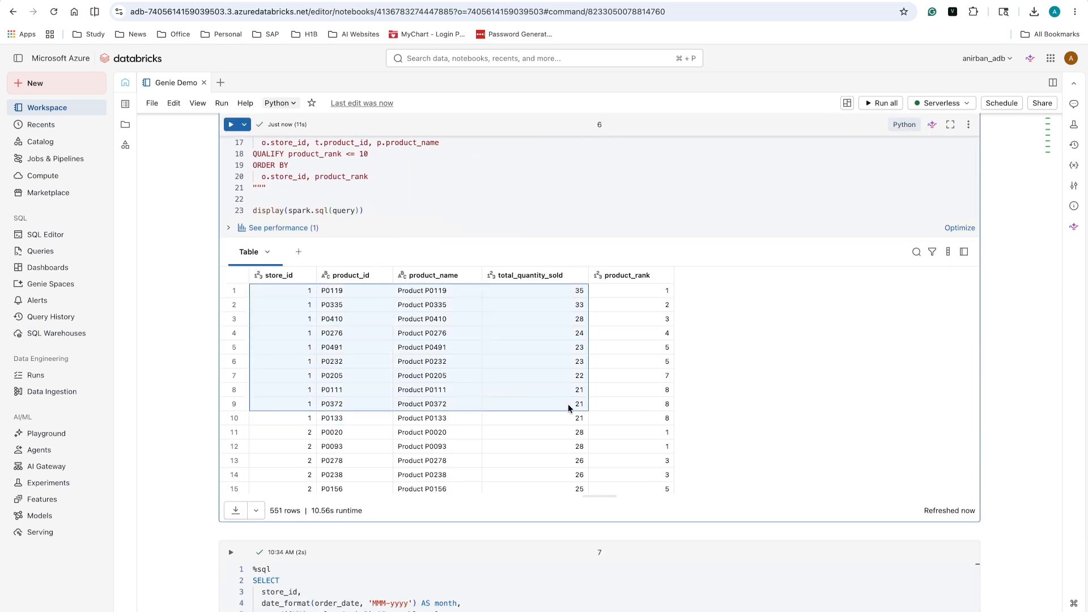
left_click(665, 419)
left_click(387, 346, "shift")
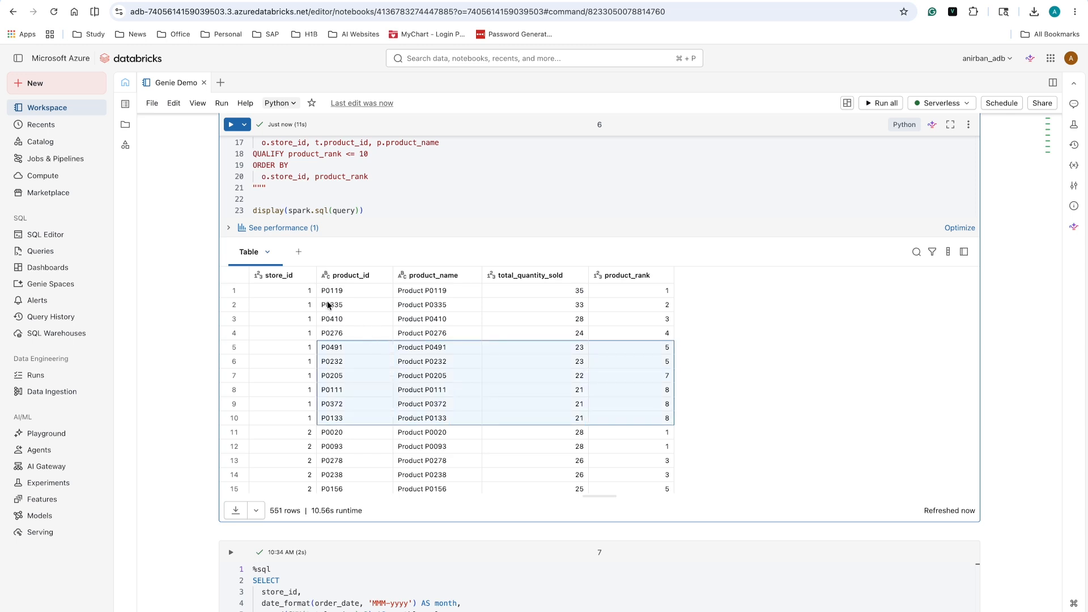
scroll(592, 322, "up", 3)
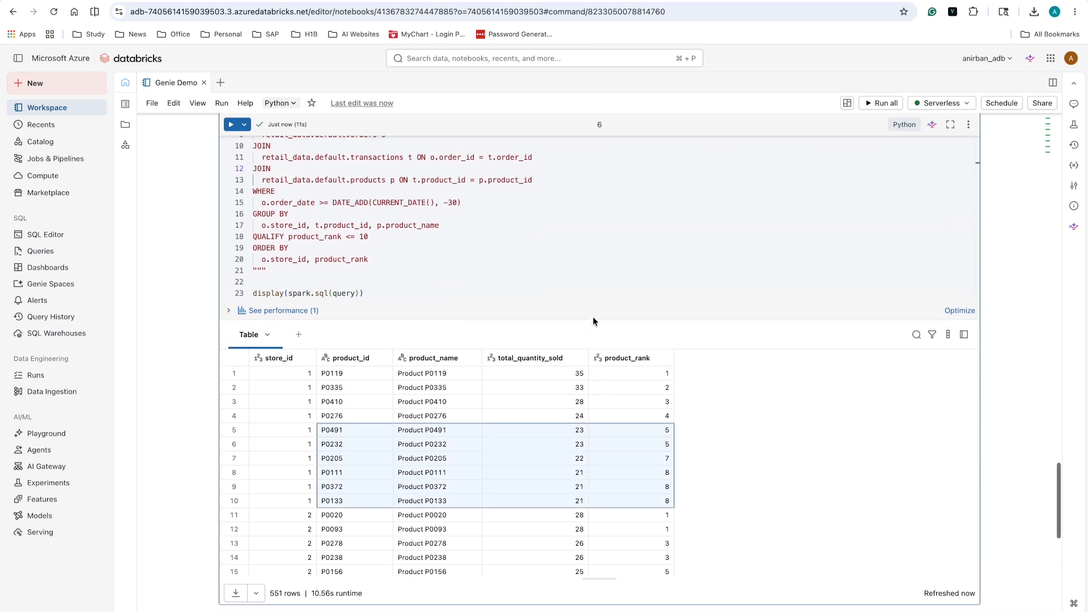
scroll(593, 317, "up", 1)
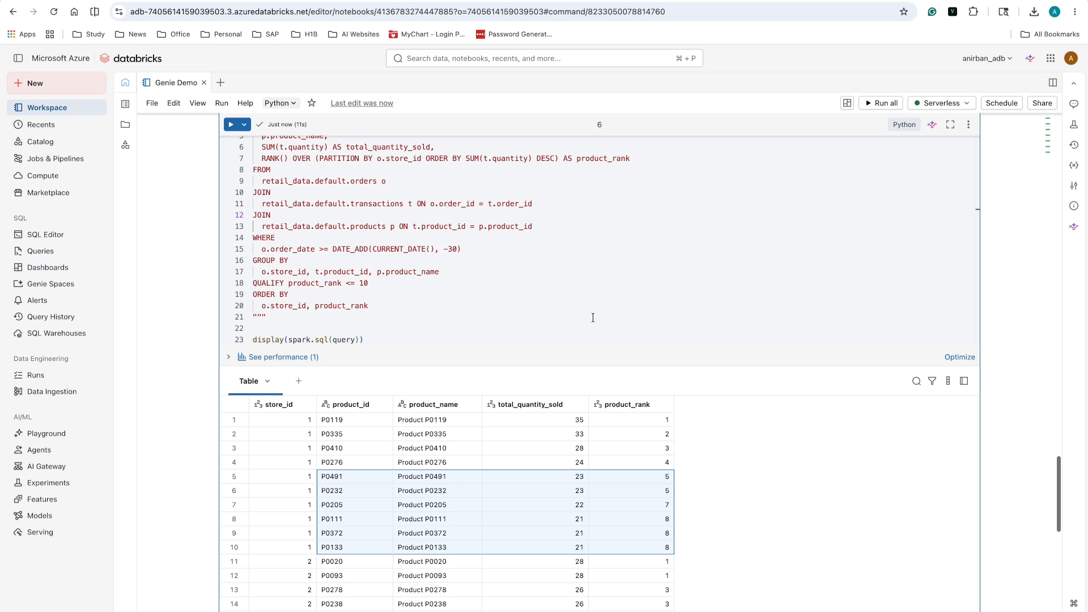
left_click_drag(658, 419, 657, 506)
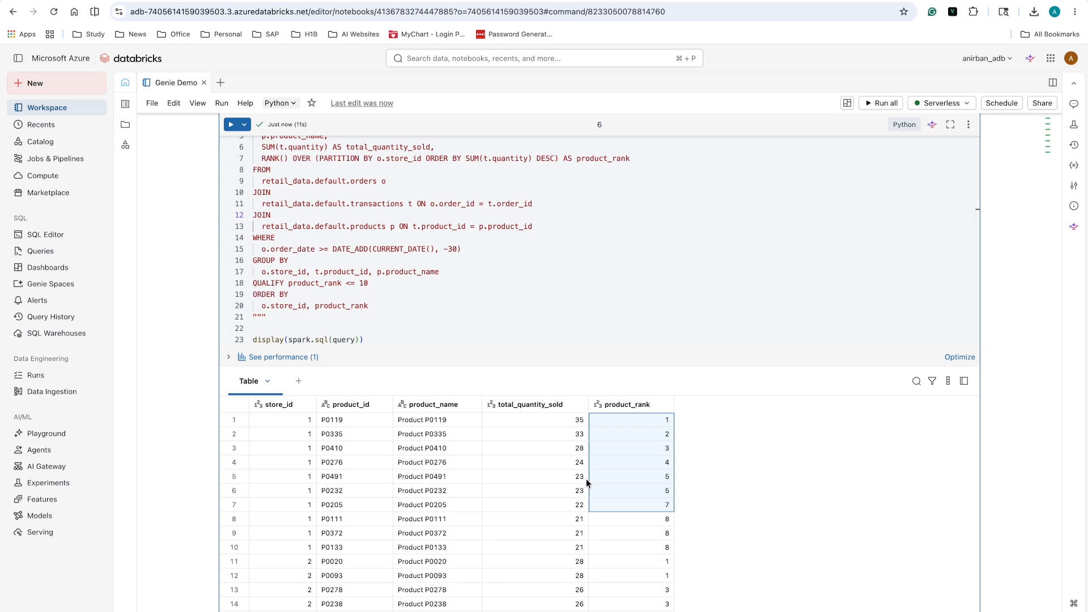
scroll(587, 483, "up", 10)
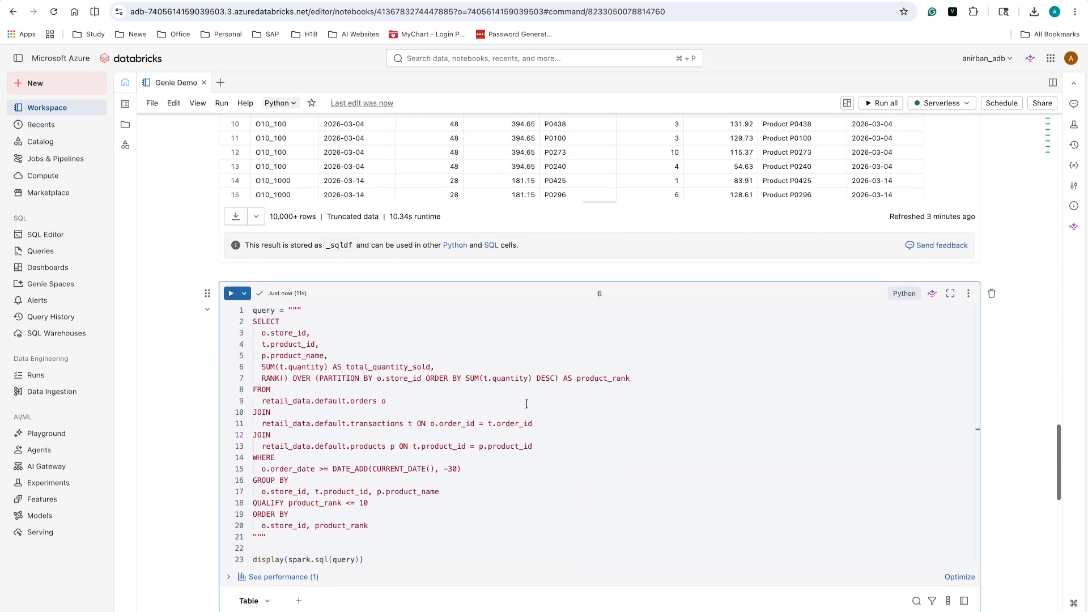
mouse_move(541, 272)
scroll(578, 322, "down", 5)
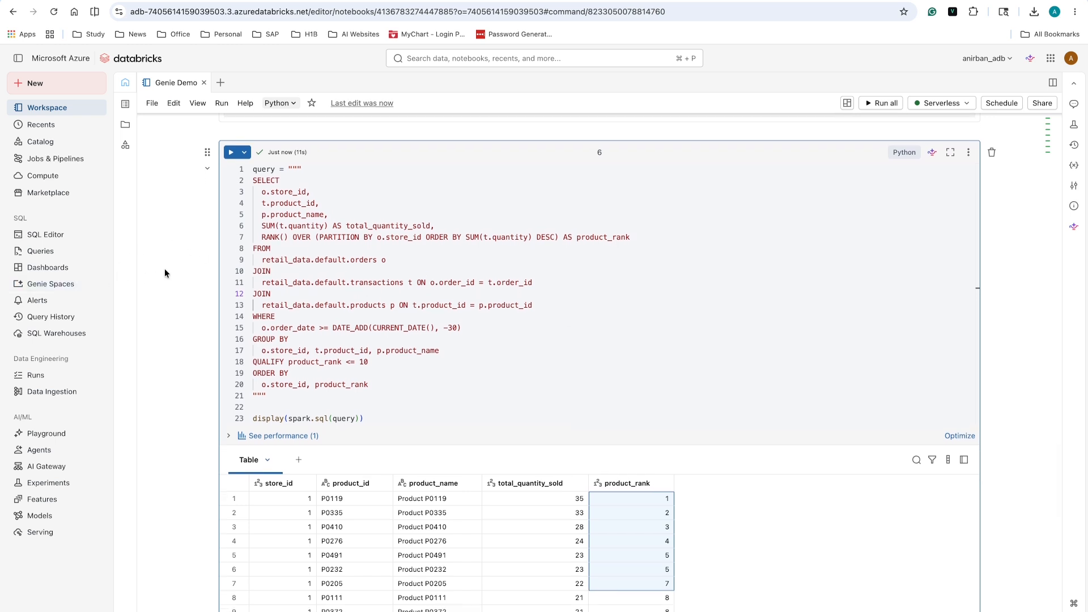
- Start creating a serverless SQL warehouse from the compute page and name it Genie_Demo_Workspace
left_click(68, 284)
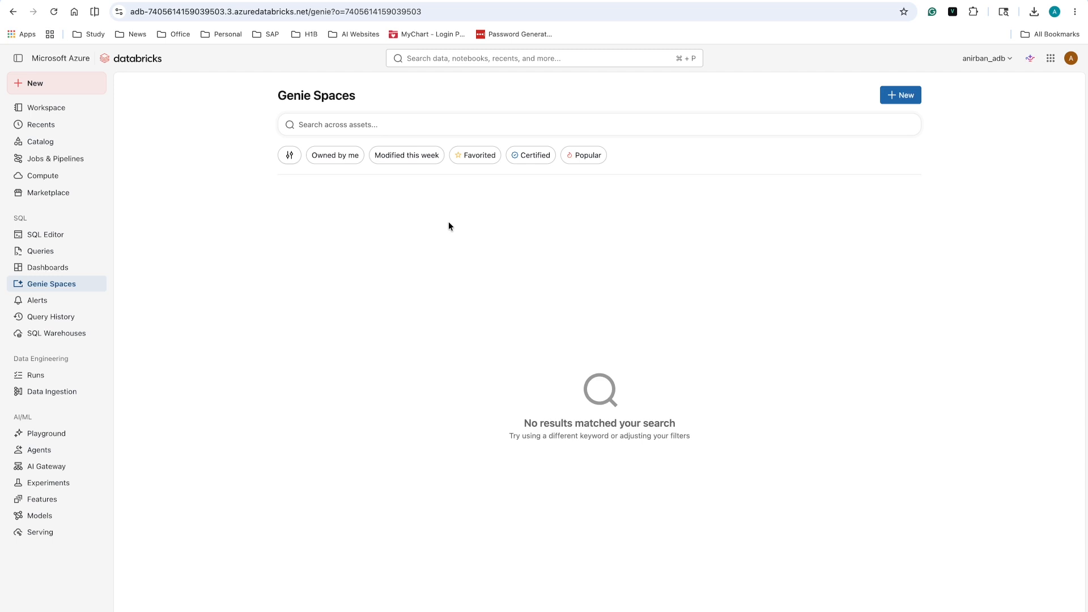
left_click(73, 176)
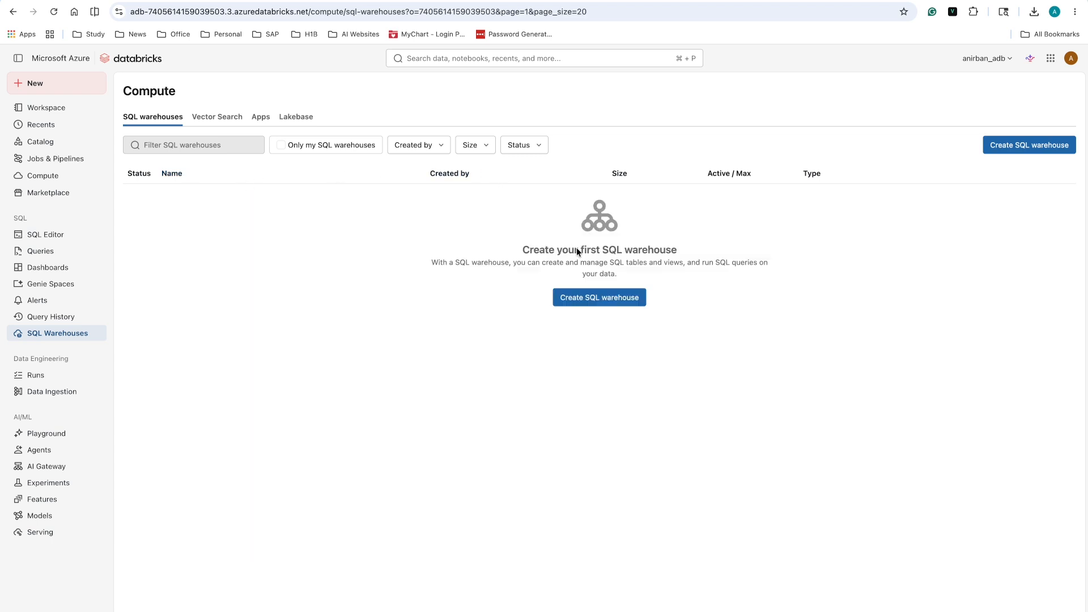
left_click(574, 298)
left_click(547, 280)
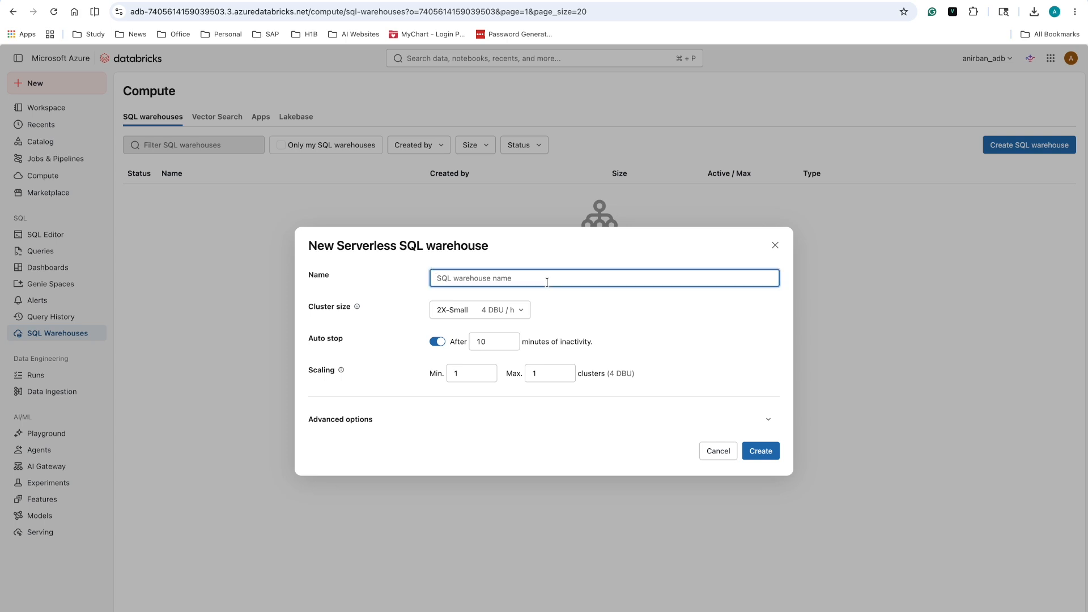
type("Gene")
type("ie_Demo_")
type("WO")
key("BackSpace")
type("orkspace")
- Keep the 2X-Small cluster size, set the maximum cluster count to 4 and create the warehouse
left_click(510, 310)
left_click(617, 325)
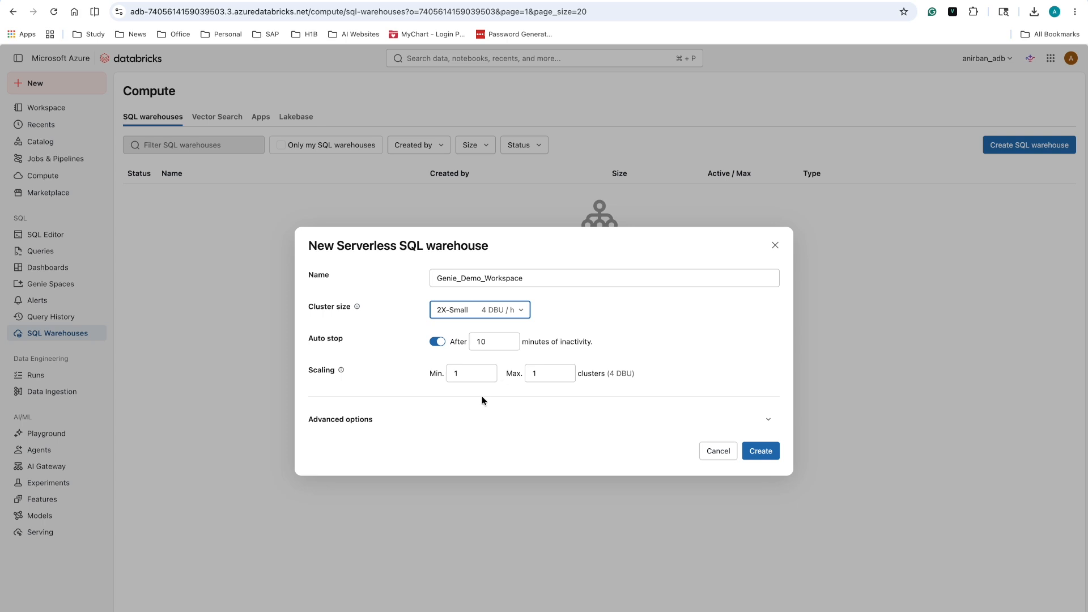
left_click(553, 372)
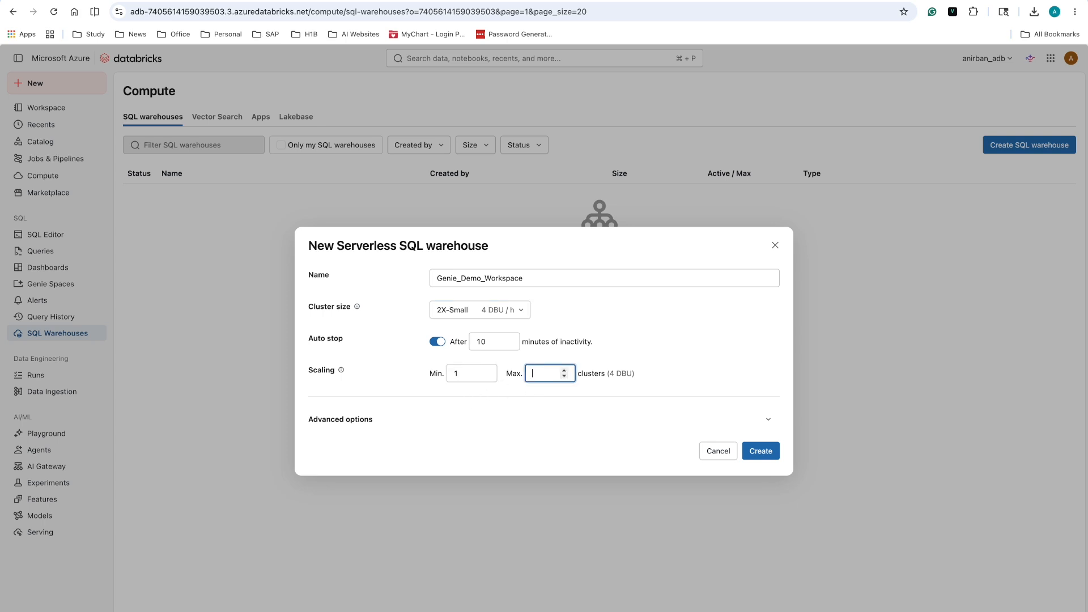
type("8")
key("Return")
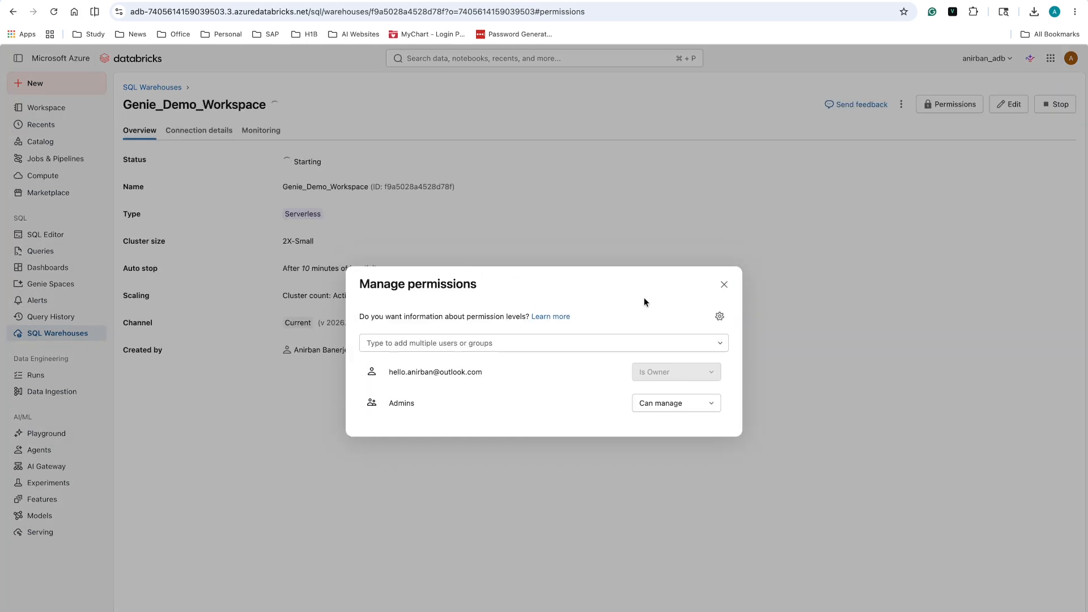
- Dismiss the permissions dialog and view the new warehouse's connection details and overview
left_click(724, 285)
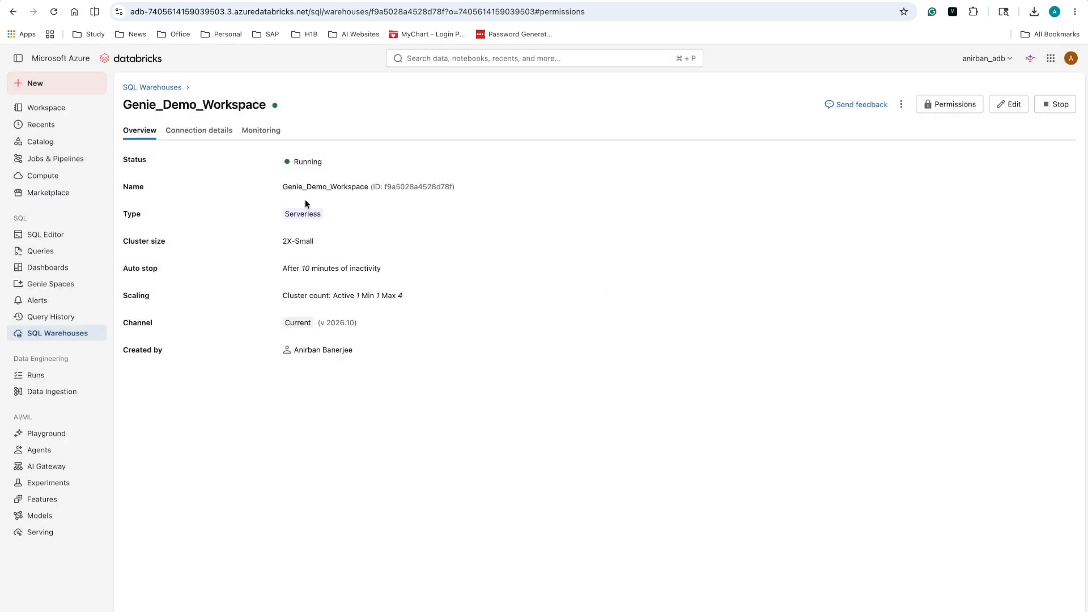
left_click(193, 134)
left_click(143, 132)
- Start a new Genie space and browse its data sources to the default schema of the retail_data catalog
left_click(75, 289)
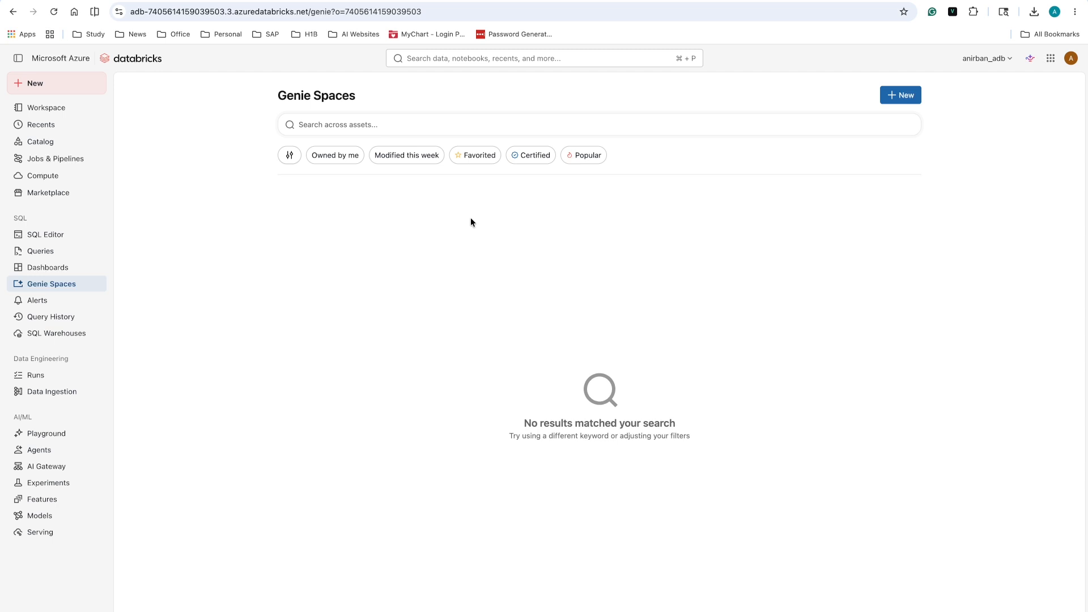
left_click(905, 95)
left_click(441, 194)
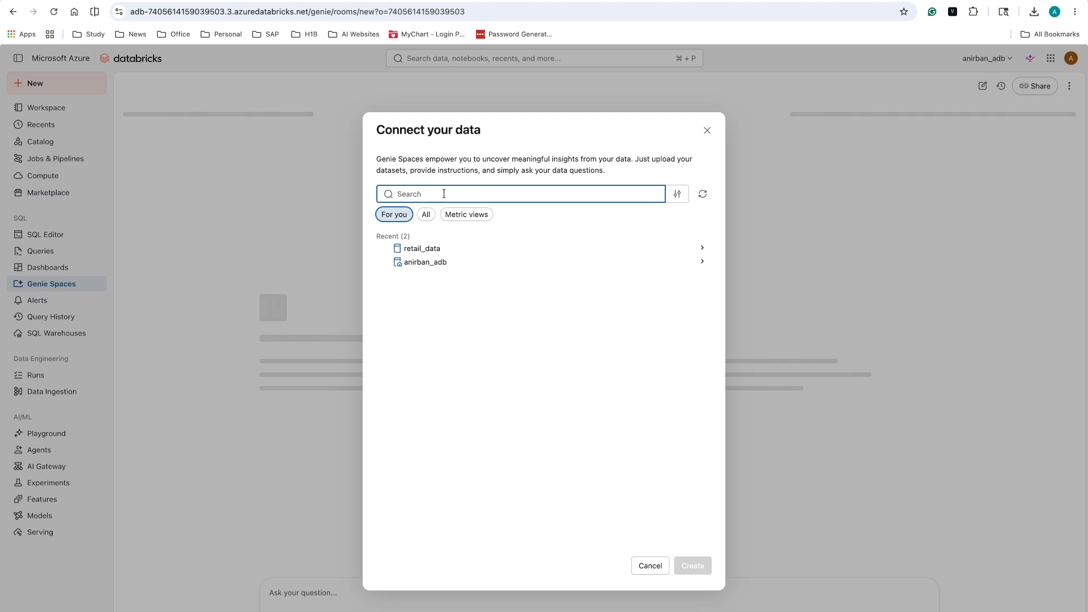
left_click(440, 248)
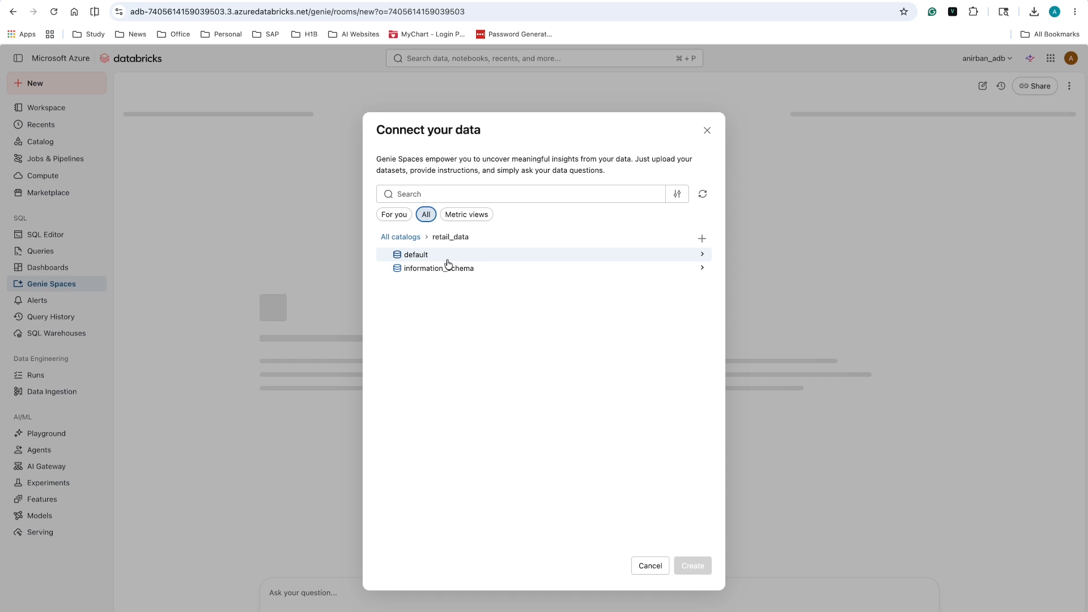
left_click(408, 238)
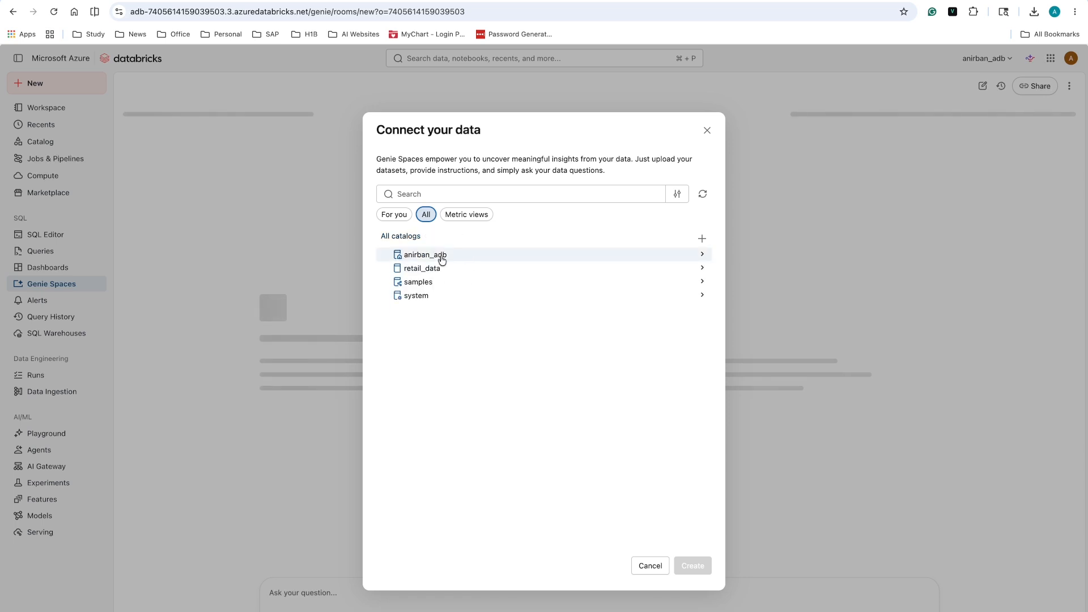
left_click(439, 267)
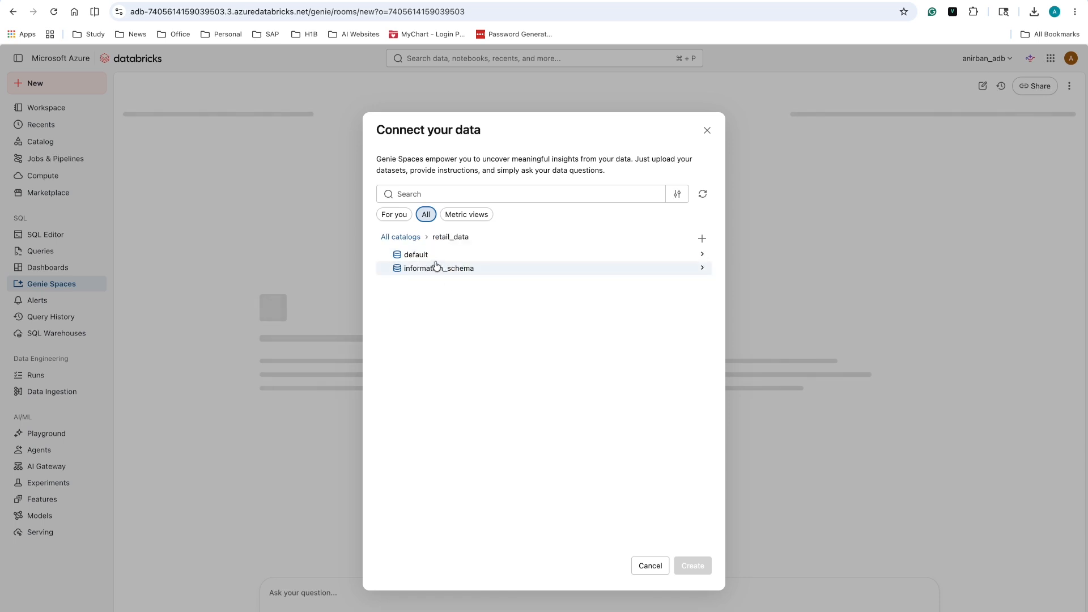
left_click(434, 258)
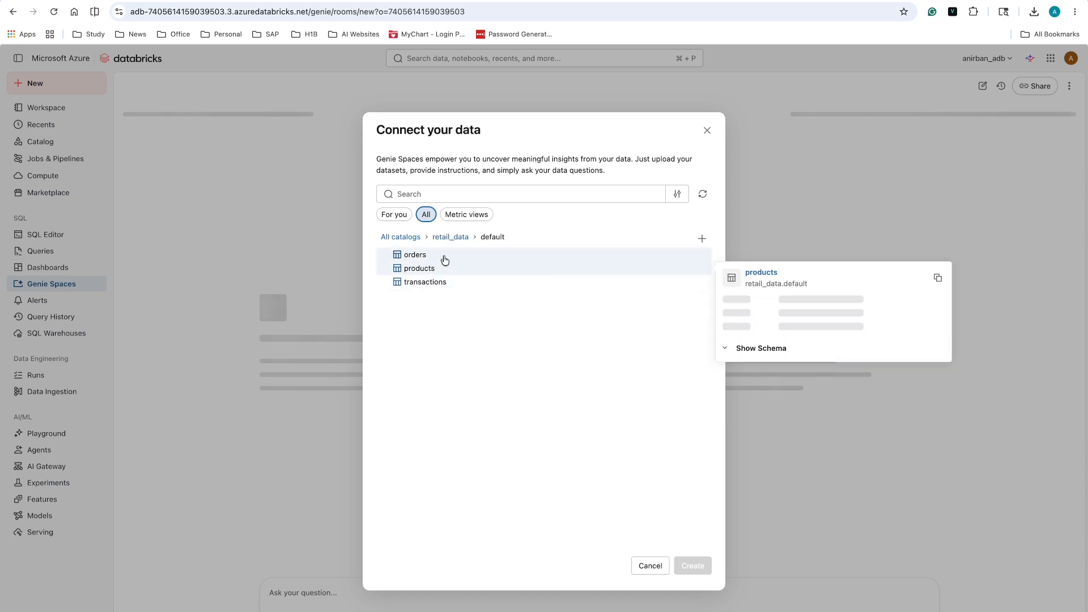
- Select the orders, products and transactions tables and create the Genie space from them
left_click(442, 256)
left_click(442, 269)
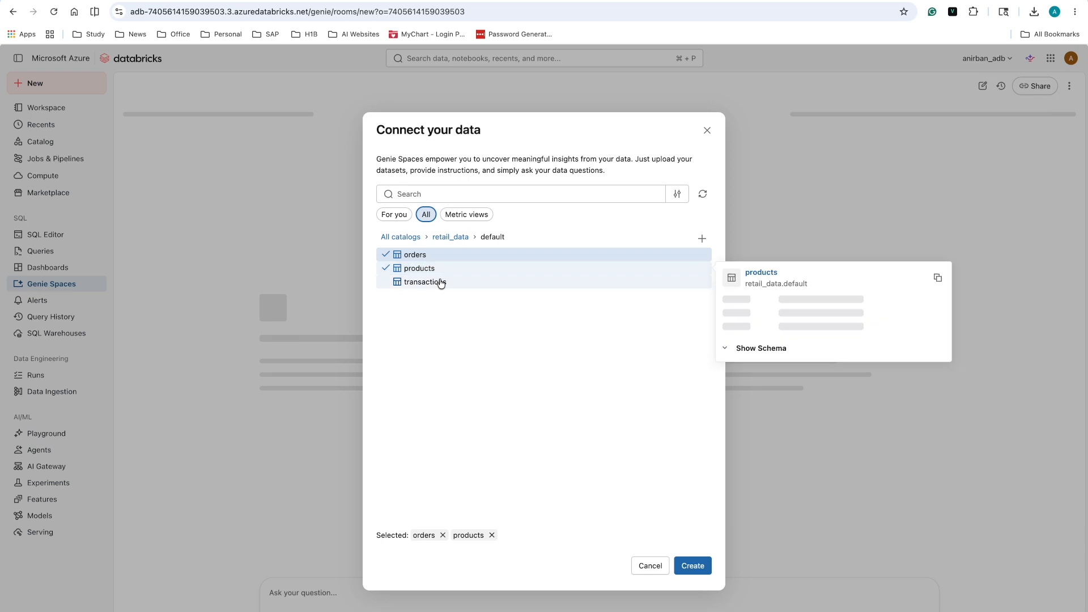
left_click(440, 282)
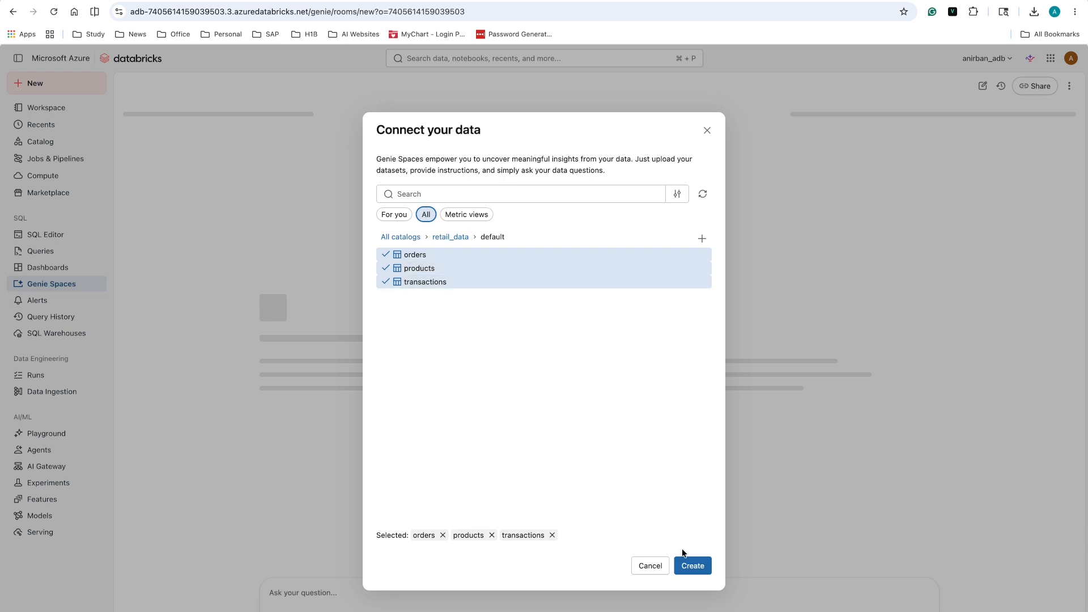
left_click(693, 566)
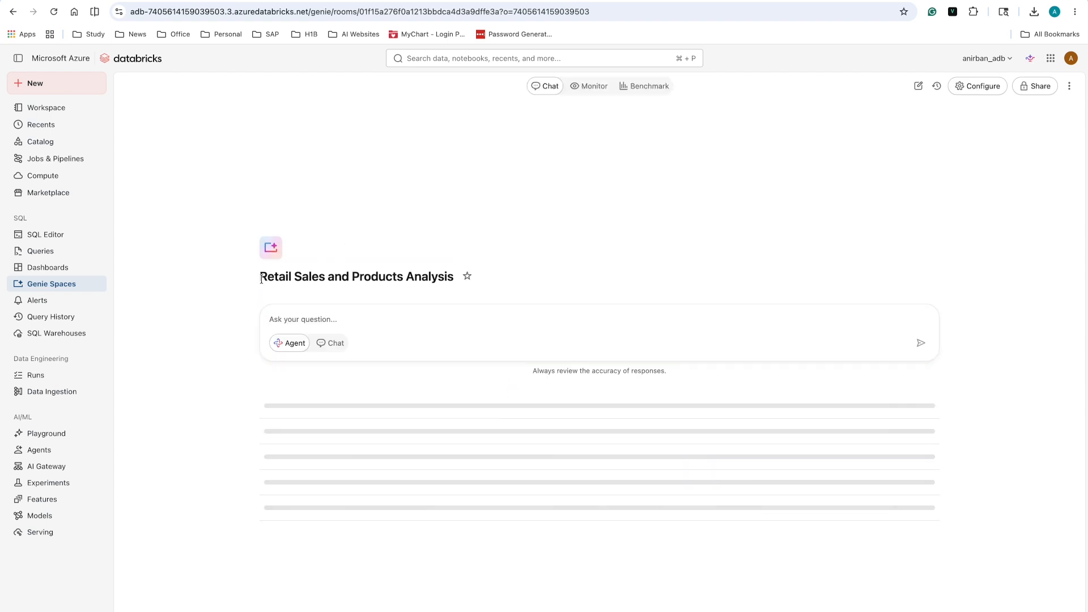
- Check the title of the new space, refresh the list of Genie spaces and reopen Retail Sales and Products Analysis
left_click_drag(266, 279, 407, 288)
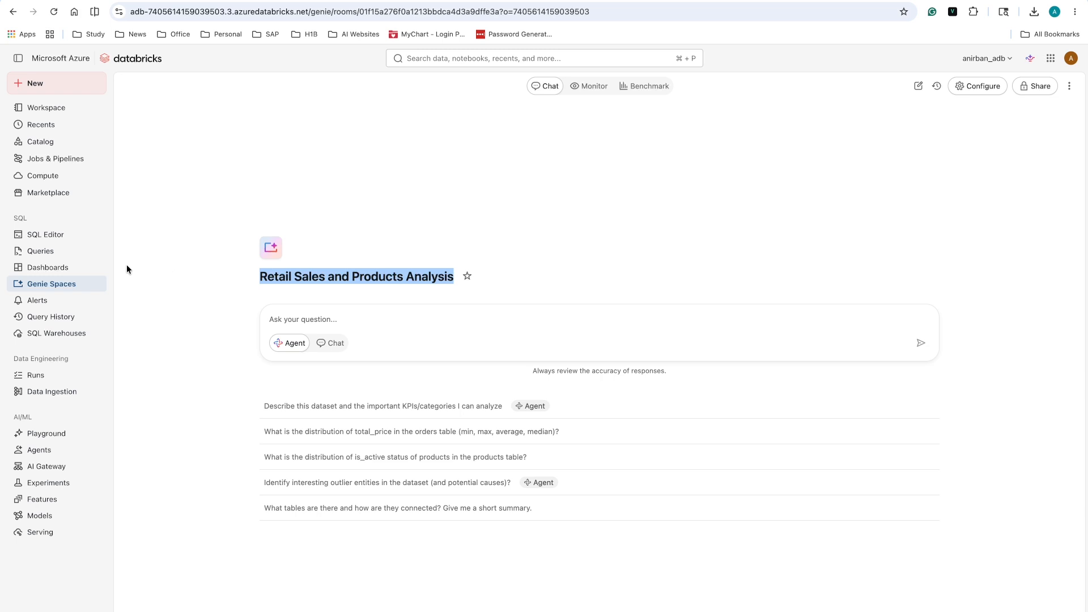
left_click(70, 281)
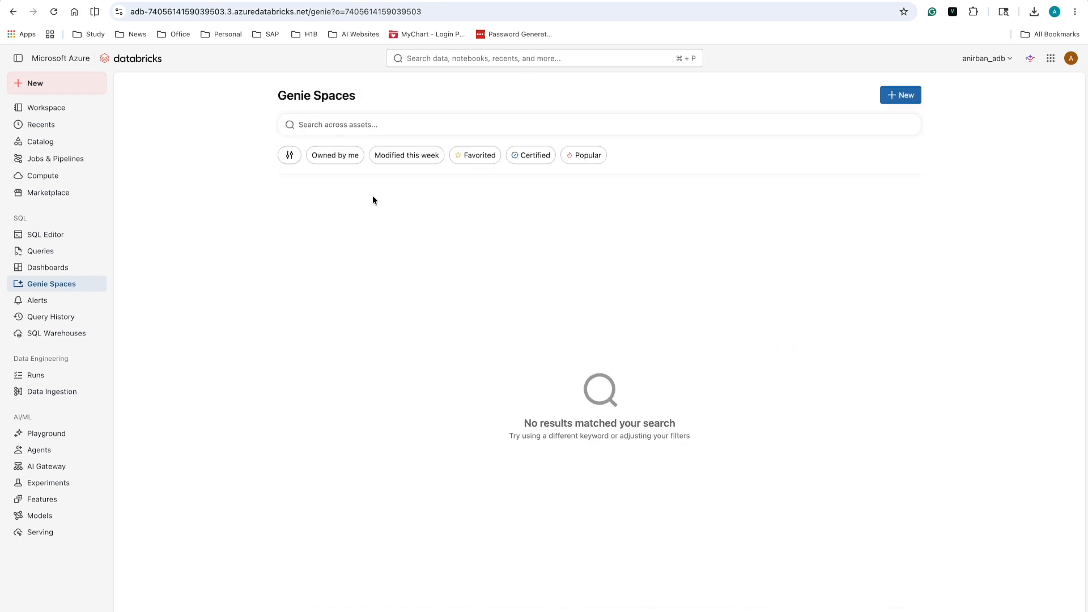
left_click(54, 11)
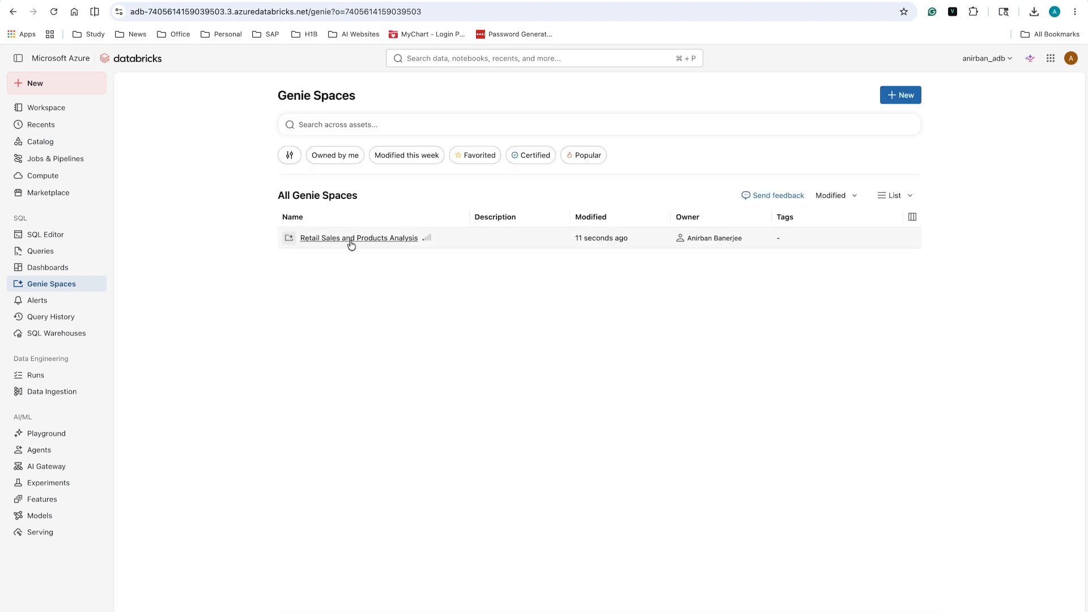
left_click(351, 239)
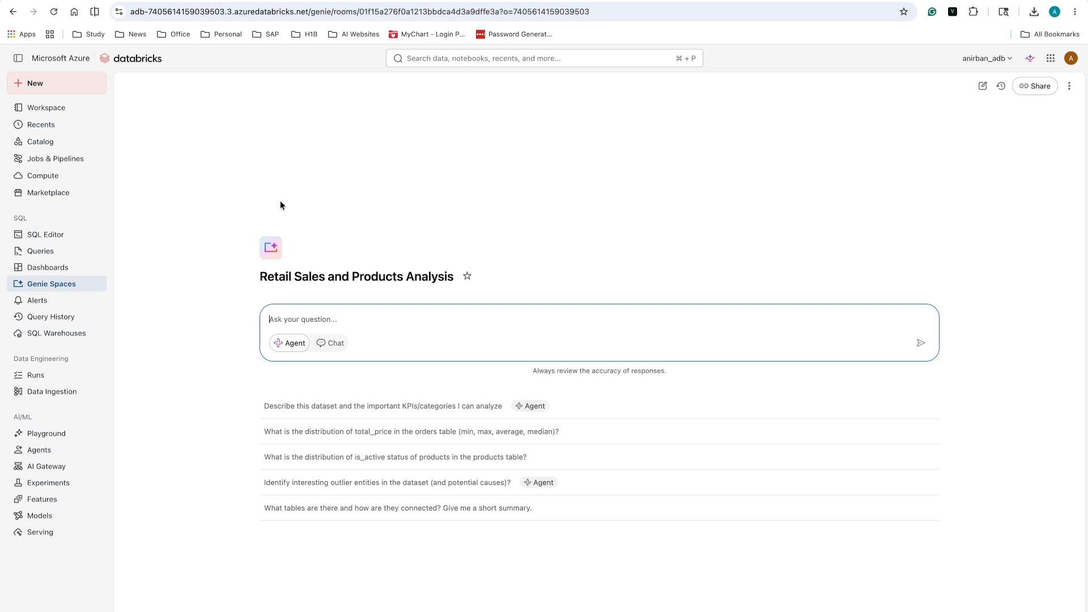
triple_click(350, 276)
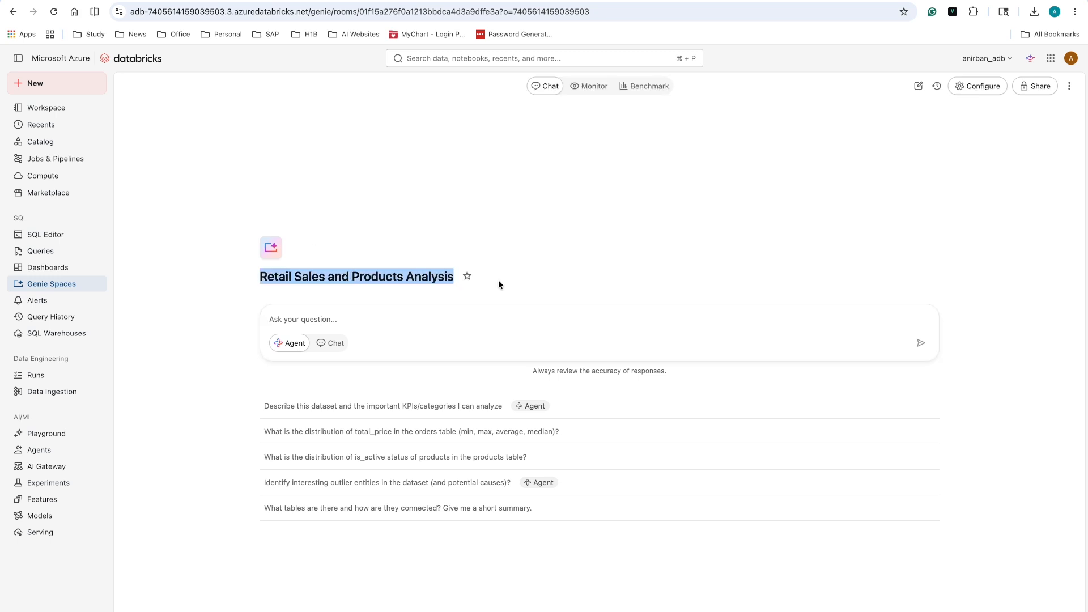
- Ask the Genie space "What kind of data it contains?"
left_click(493, 322)
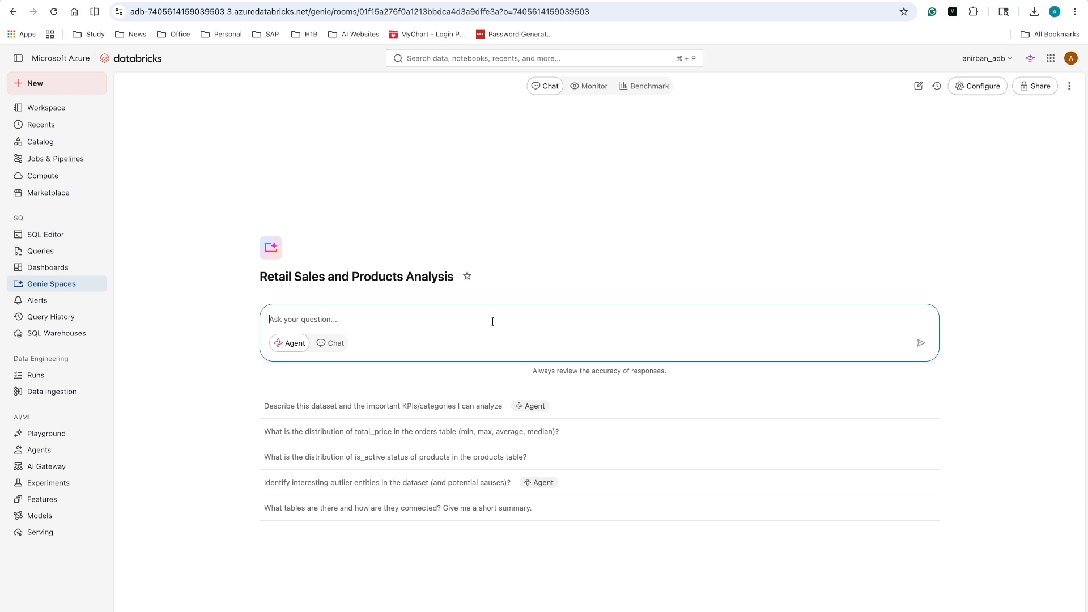
type("What kind of data it contains?")
key("Return")
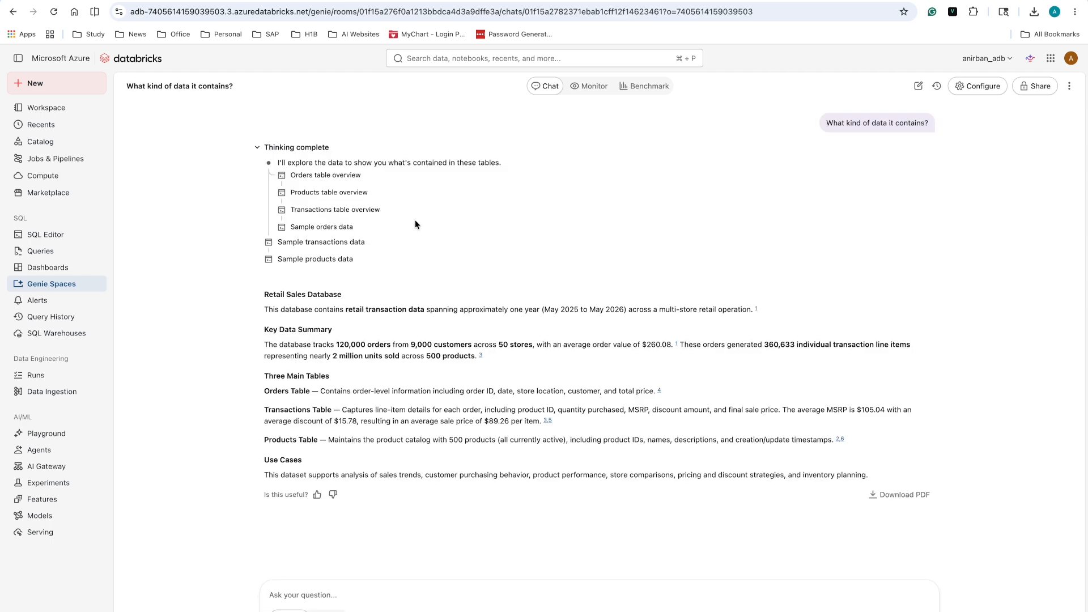
- Examine the Key Data Summary in Genie's answer, including the average order value
scroll(324, 325, "down", 1)
scroll(324, 325, "down", 1)
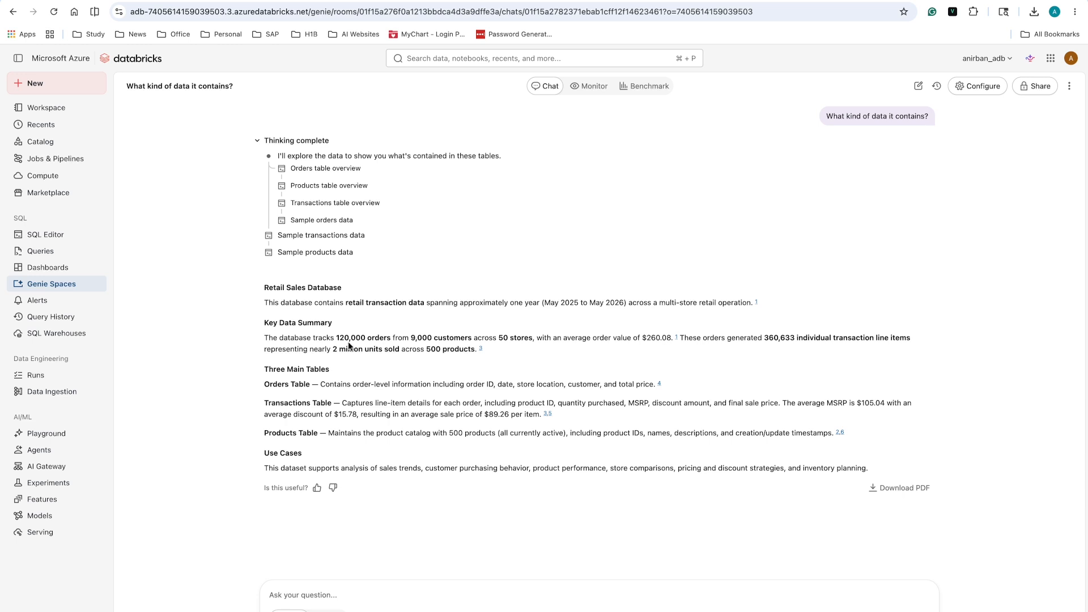
left_click_drag(301, 339, 419, 349)
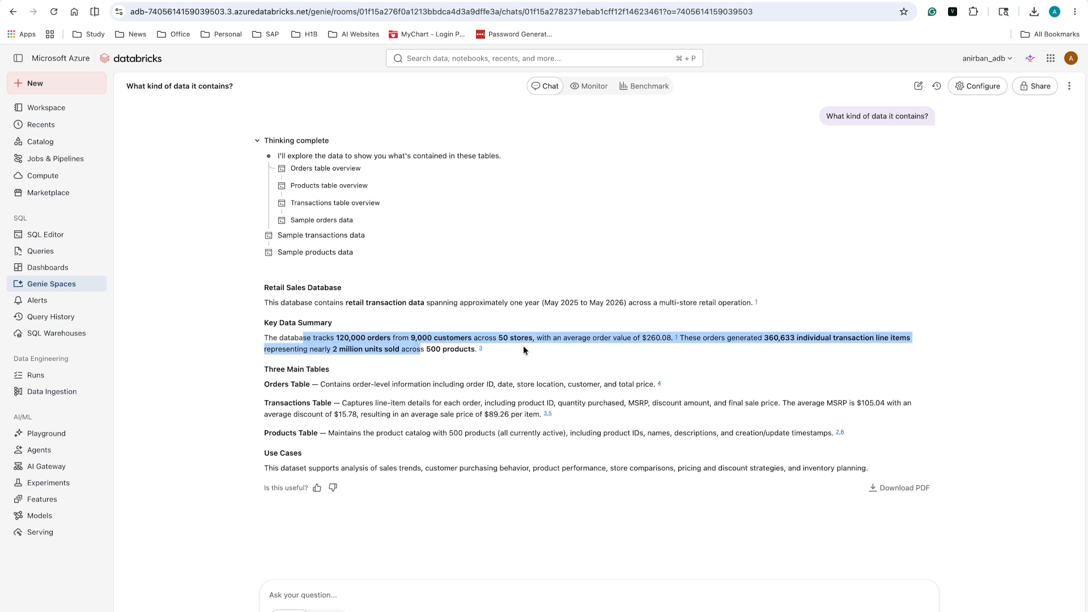
double_click(657, 338)
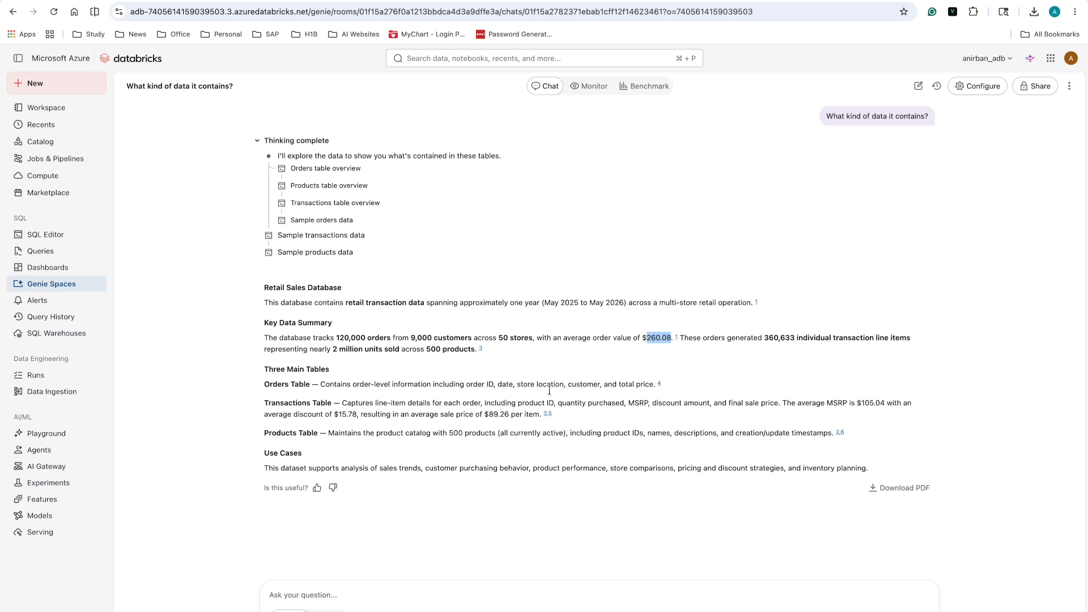
- Ask "tell me the top 5 product for the store number 1 for the last month and there total sales per product" and skip to a faster answer
left_click(405, 593)
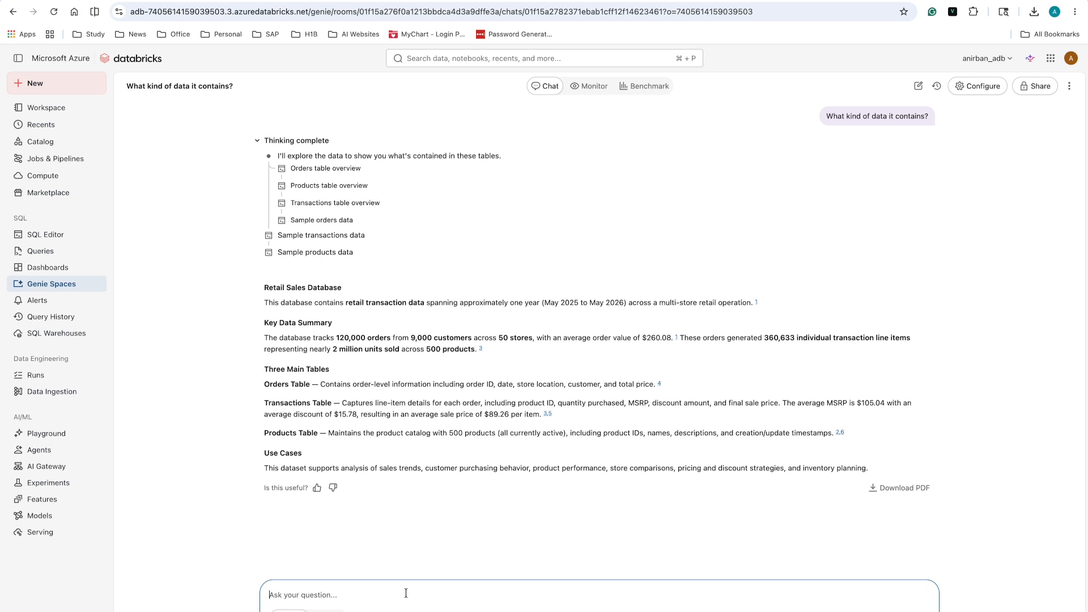
type("Te")
key("BackSpace")
key("BackSpace")
type("tell me the top 5 product for the store number 1")
type("for the last month and there")
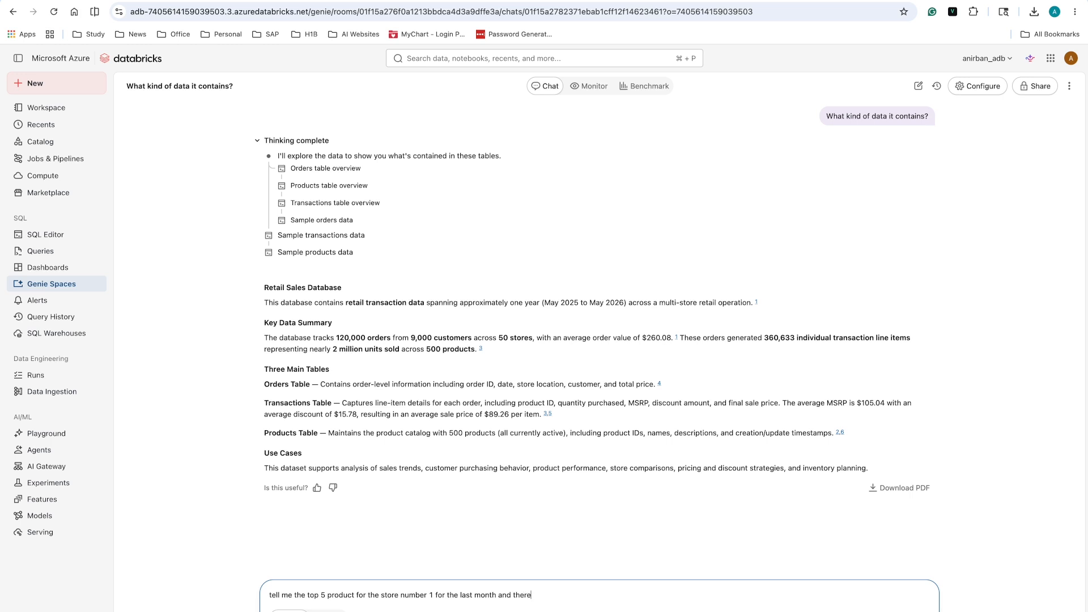
type(" total sales per product")
key("Return")
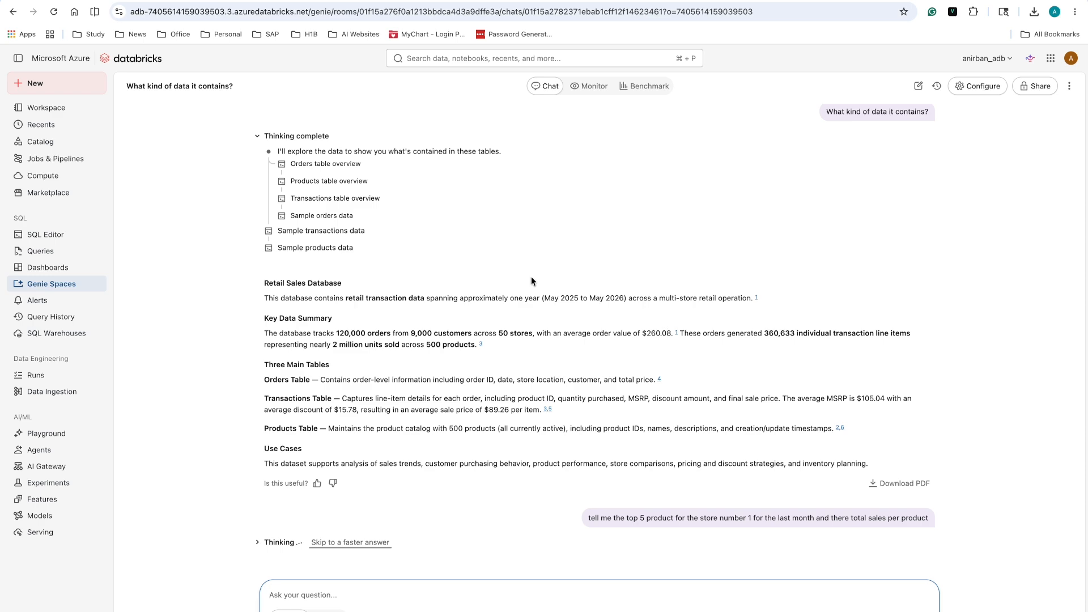
left_click(356, 543)
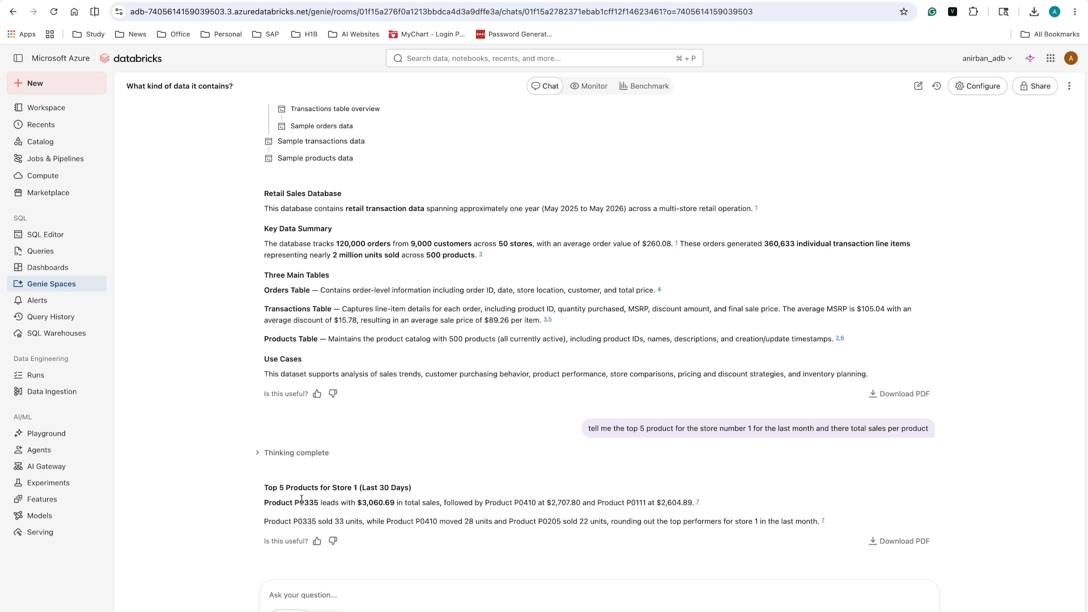
- Read the leading products and their sales totals in the answer about store 1's top 5 products
left_click_drag(299, 504, 381, 512)
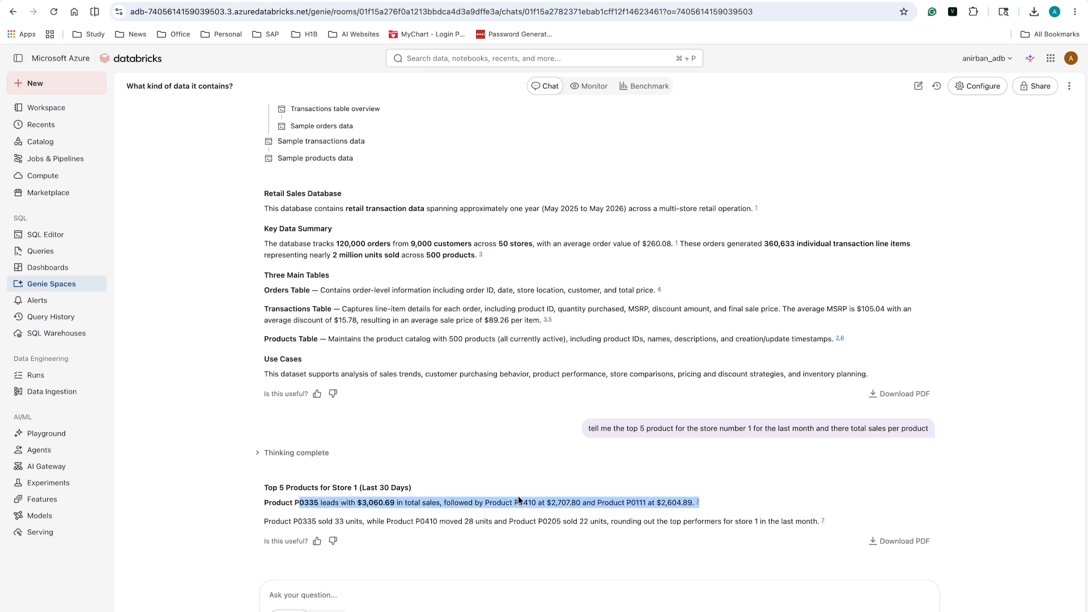
left_click(403, 502)
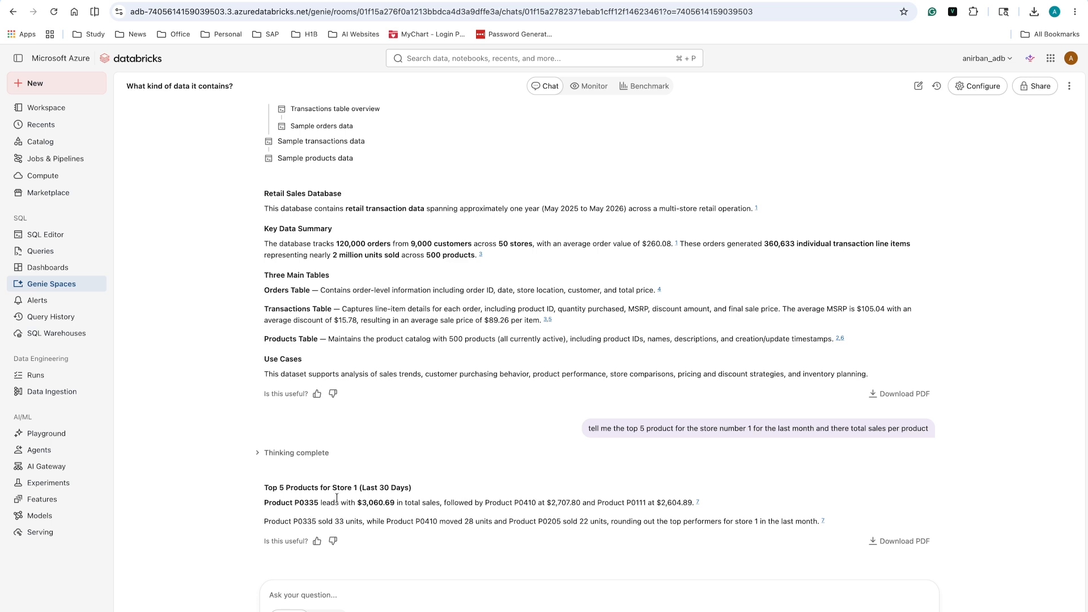
left_click_drag(315, 502, 425, 512)
left_click(456, 510)
double_click(502, 510)
- Resubmit the same store 1 top 5 products question with "Show in tabular format." added at the end
triple_click(627, 431)
key("super+c")
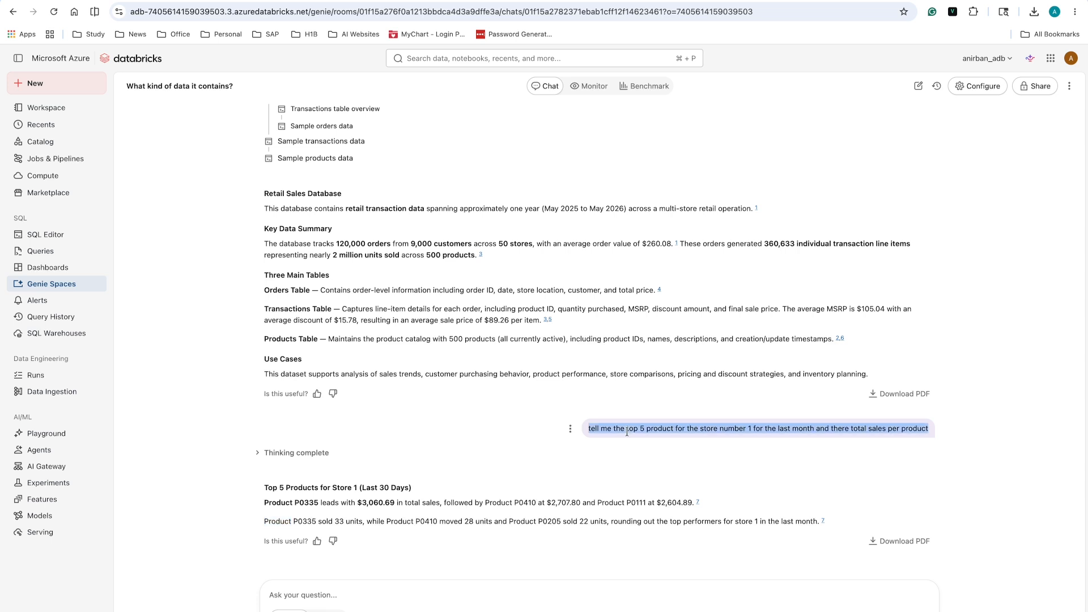
left_click(472, 582)
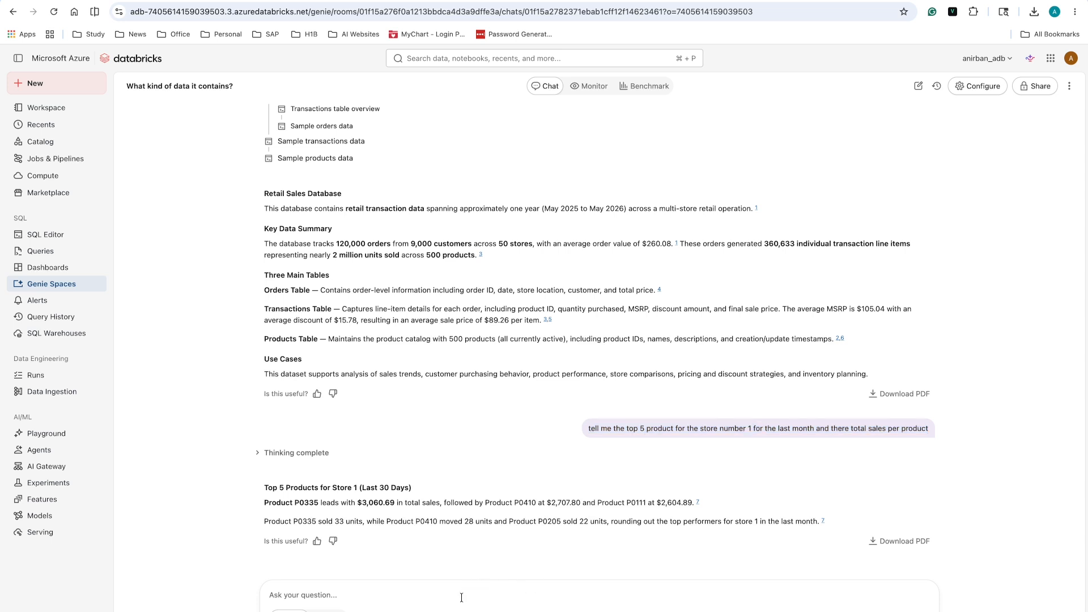
key("super+v")
key("BackSpace")
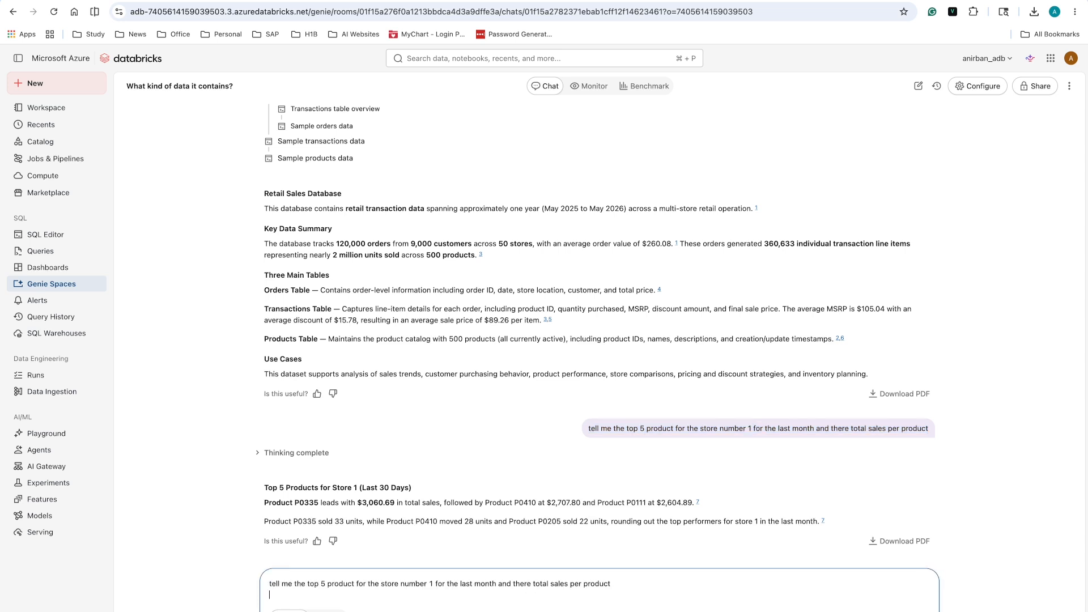
type(".")
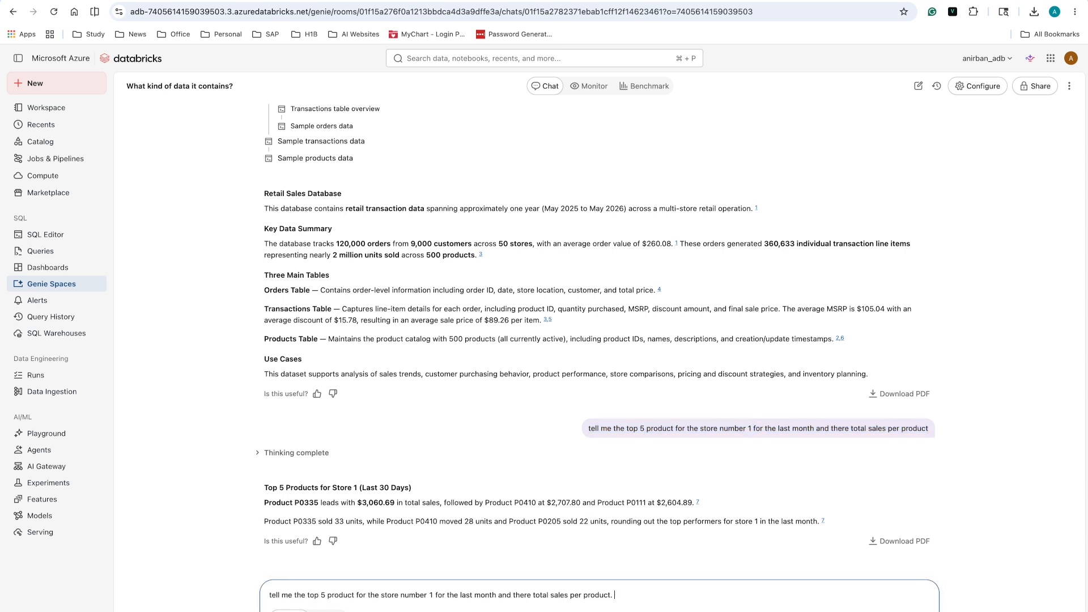
type(" Show ")
type("in tabular ")
type("forma")
type("t.")
key("Return")
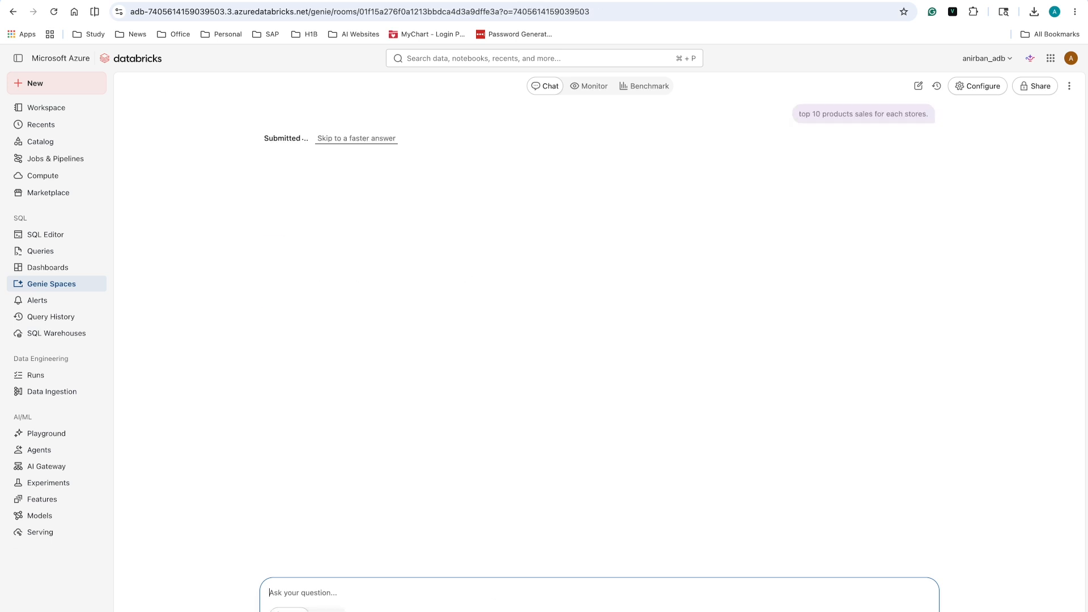
- Skip to a faster answer for "top 10 products sales for each stores." and view pages 3 and 5 of the results table
left_click(342, 141)
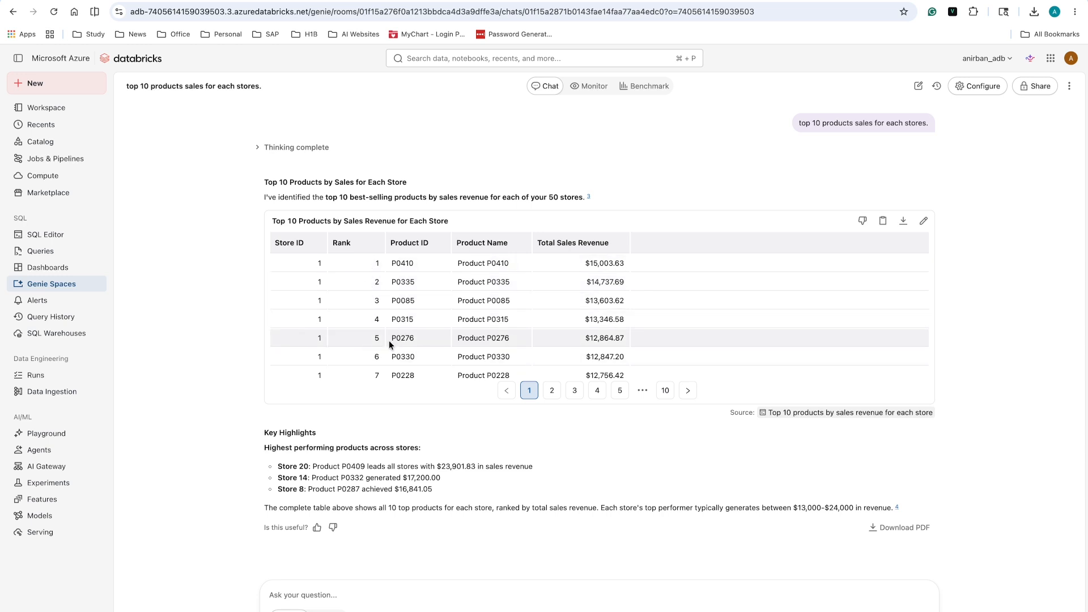
scroll(389, 342, "down", 3)
scroll(388, 345, "up", 3)
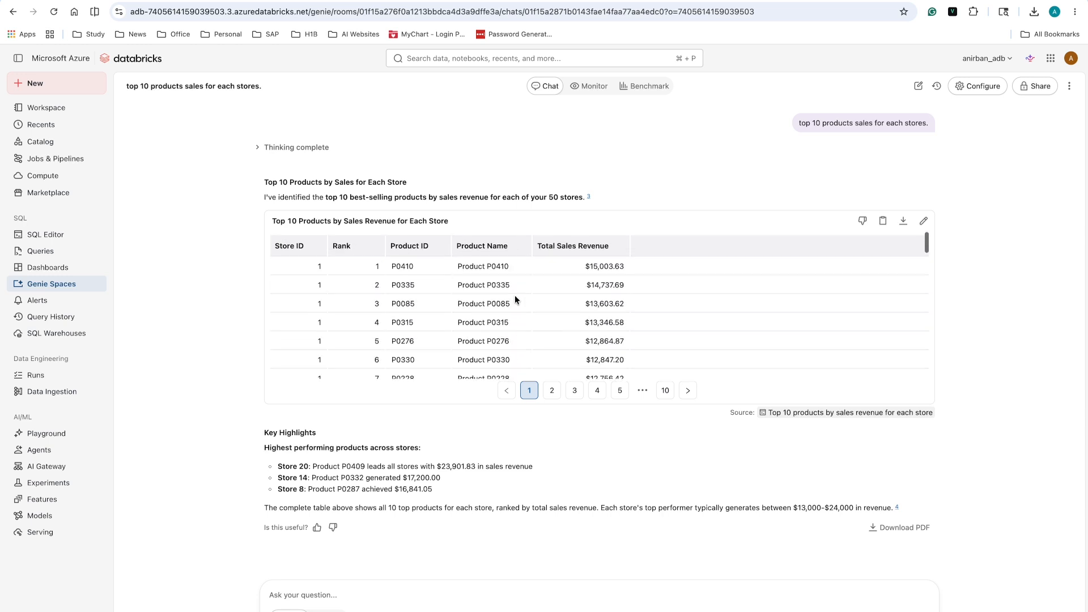
left_click(575, 391)
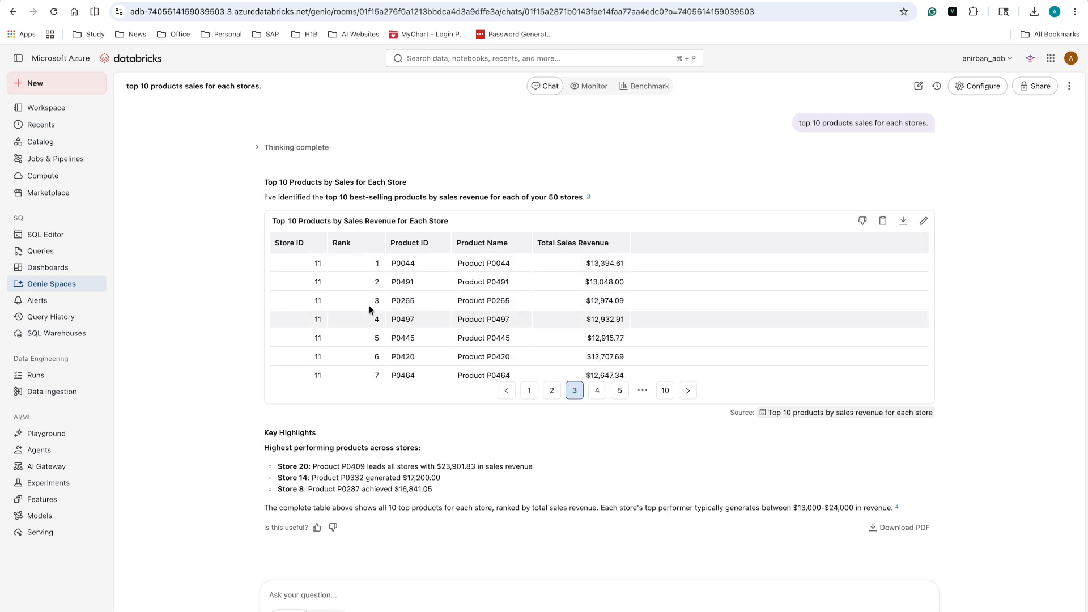
left_click(620, 391)
- Review the Key Highlights on the highest performing products across stores and view page 10 of the results table
scroll(535, 350, "down", 2)
scroll(460, 456, "down", 1)
left_click_drag(263, 432, 457, 474)
left_click(539, 474)
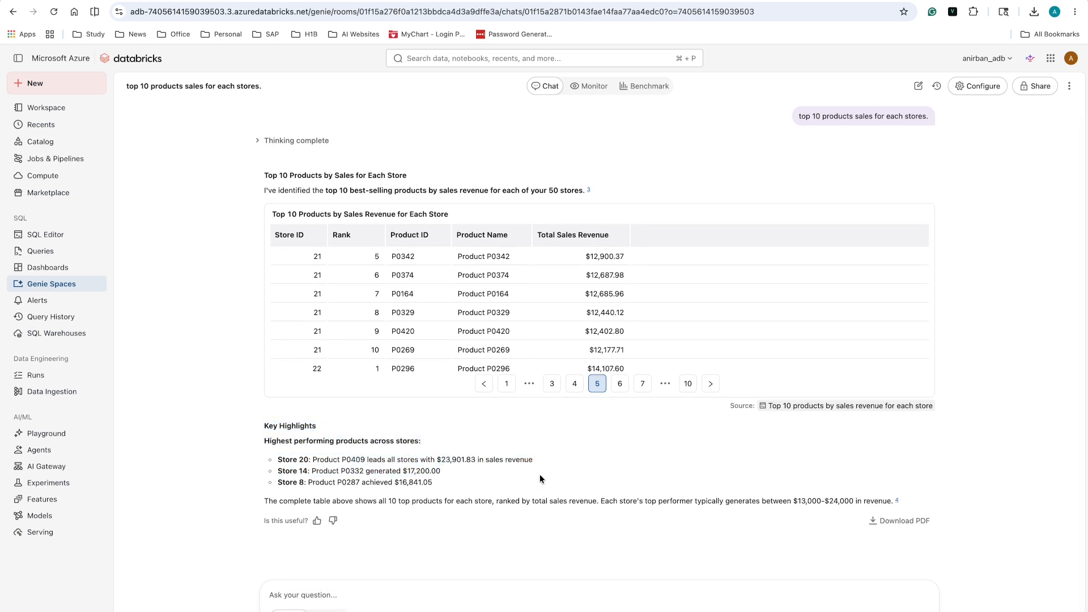
left_click(688, 383)
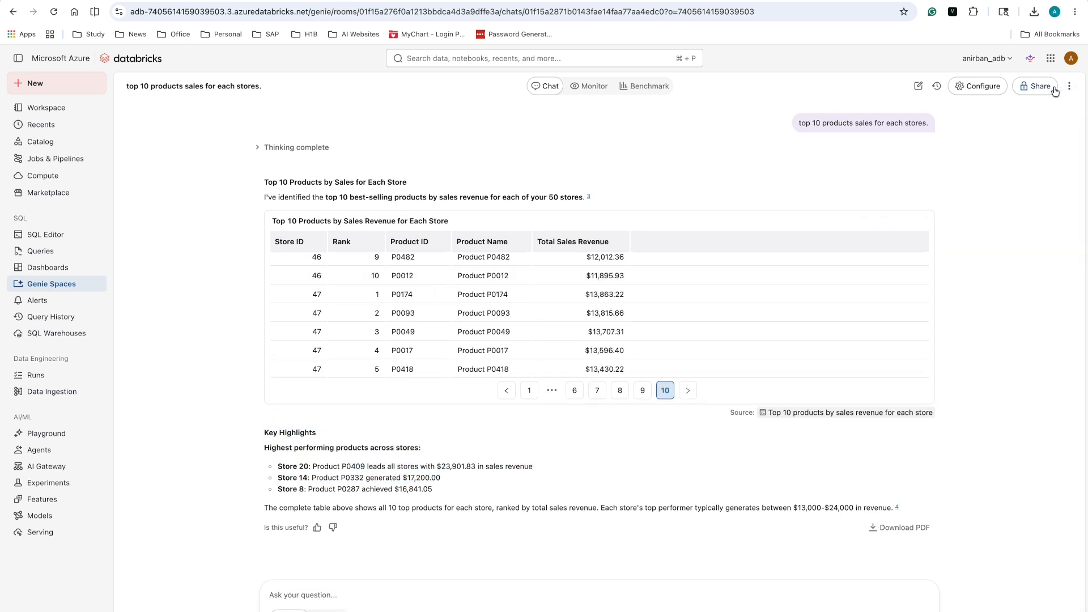
- Review who has access to the Genie space, and examine its configured details and linked data tables
left_click(1037, 87)
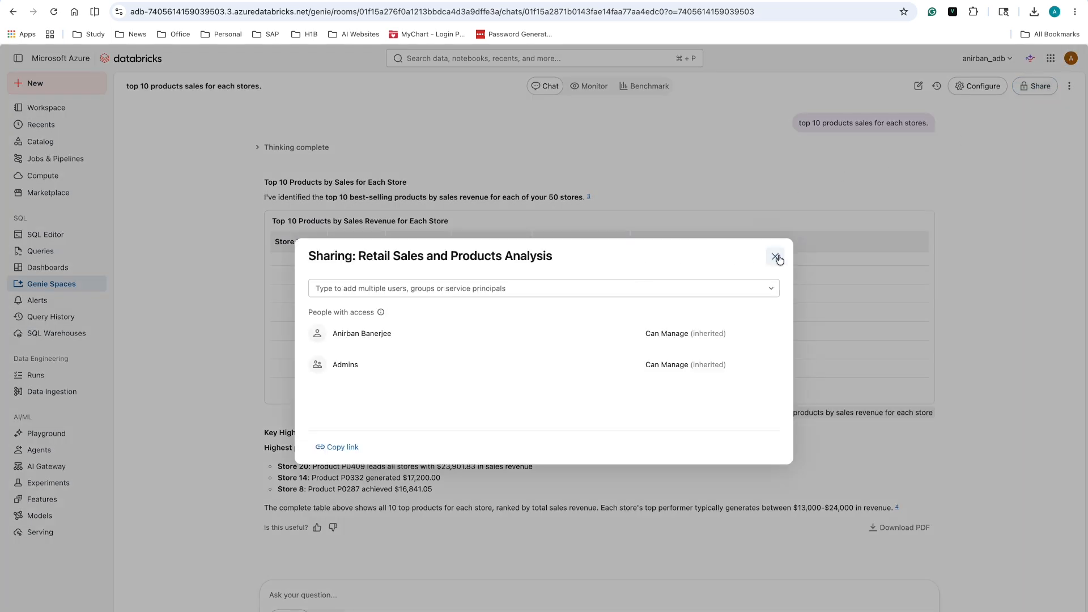
left_click(775, 257)
left_click(972, 87)
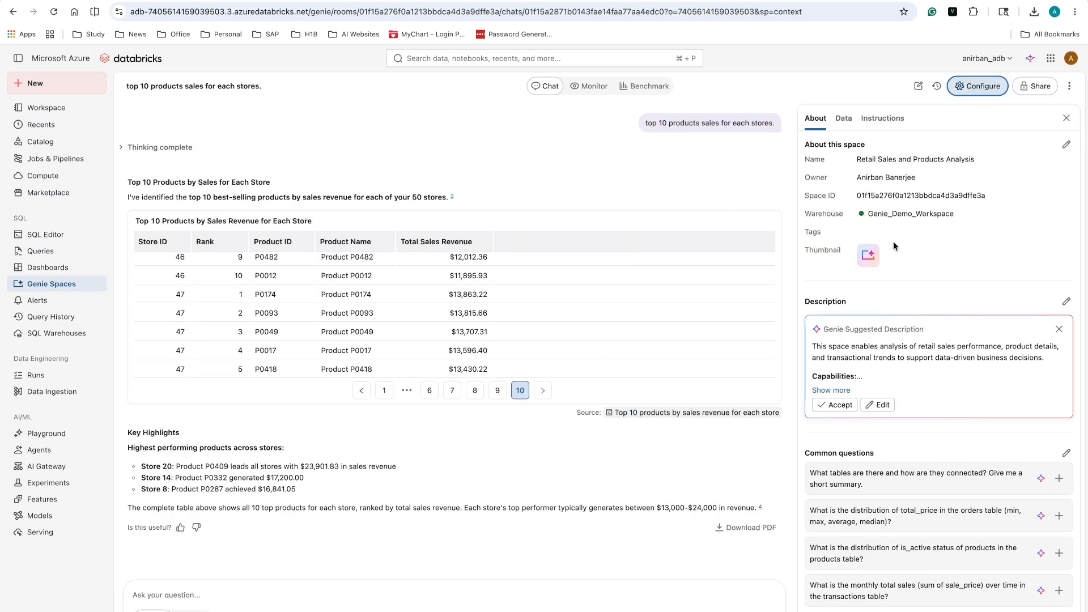
left_click(844, 119)
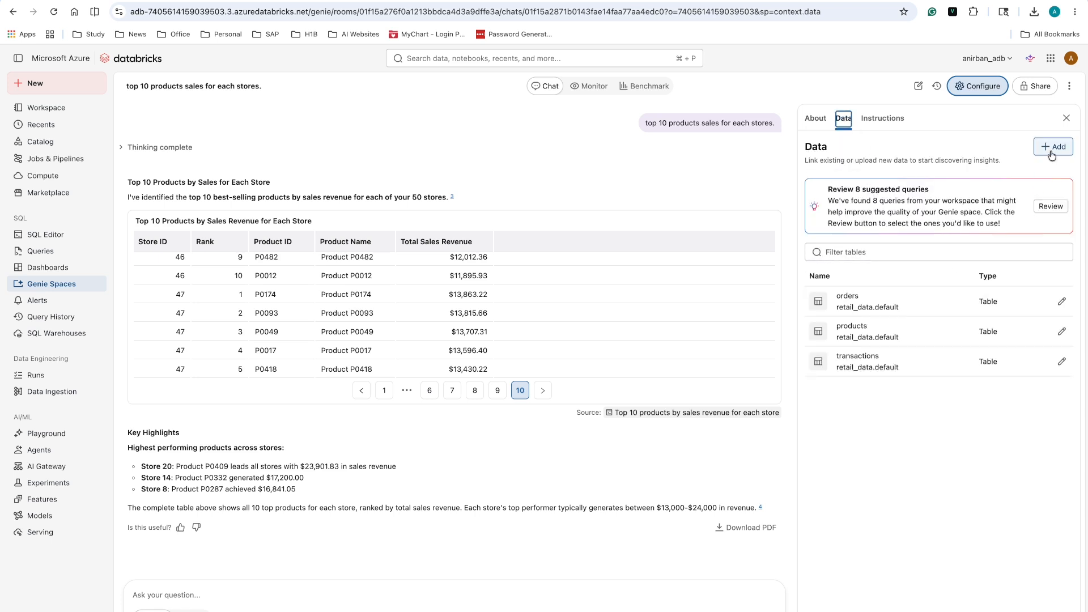
- Review the space's General Instructions, leave them empty, and close the configuration
left_click(883, 118)
left_click(829, 197)
type("s")
key("BackSpace")
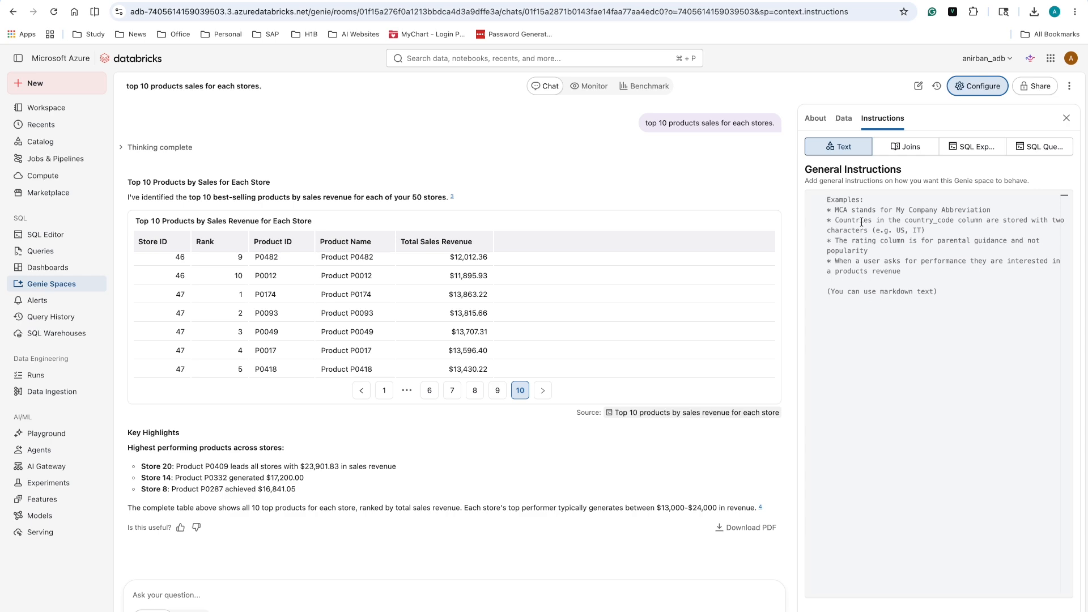
left_click(1066, 118)
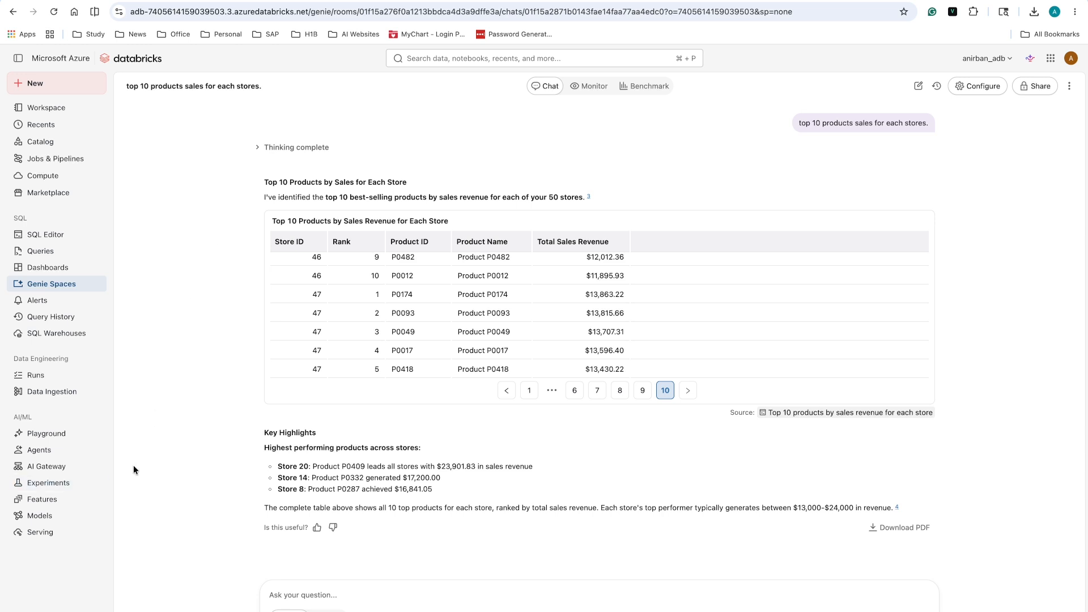
- Add the Retail Sales and Products Analysis Genie space as an MCP server tool in the Playground
left_click(80, 435)
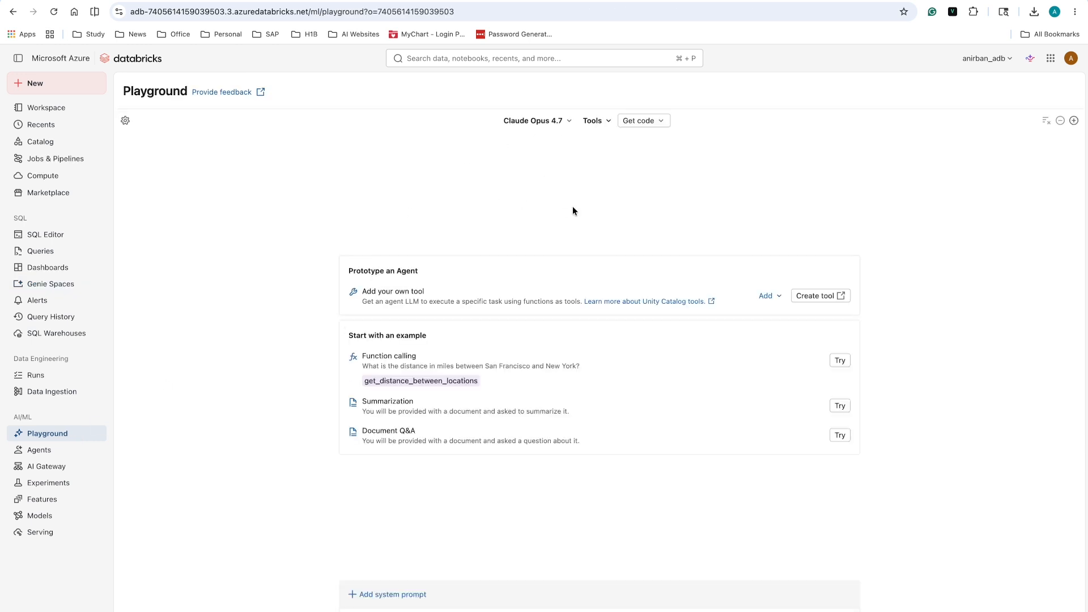
left_click(660, 117)
left_click(607, 123)
left_click(615, 148)
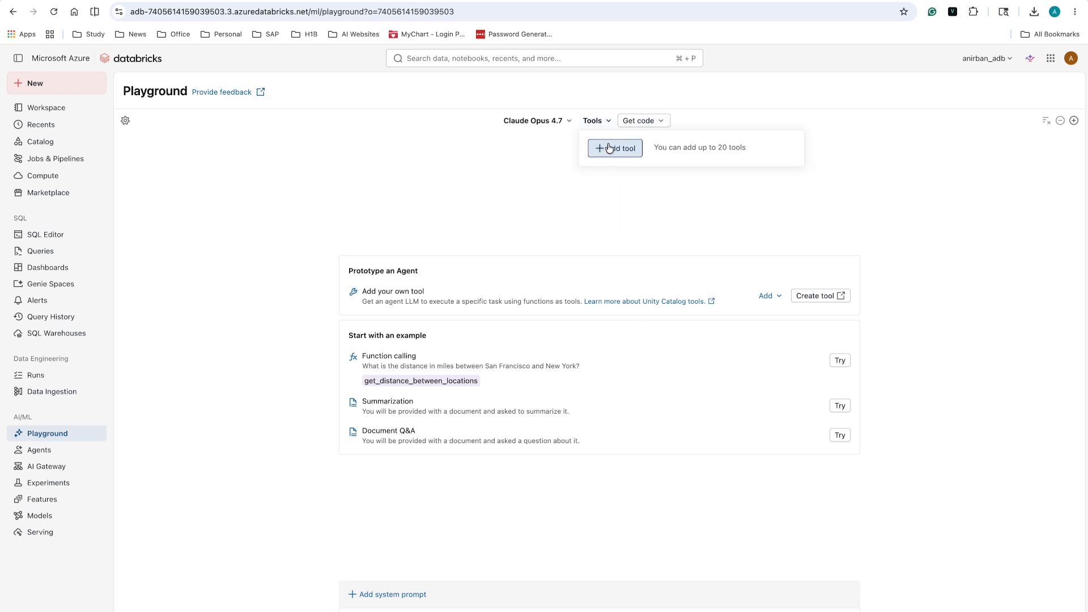
left_click(600, 310)
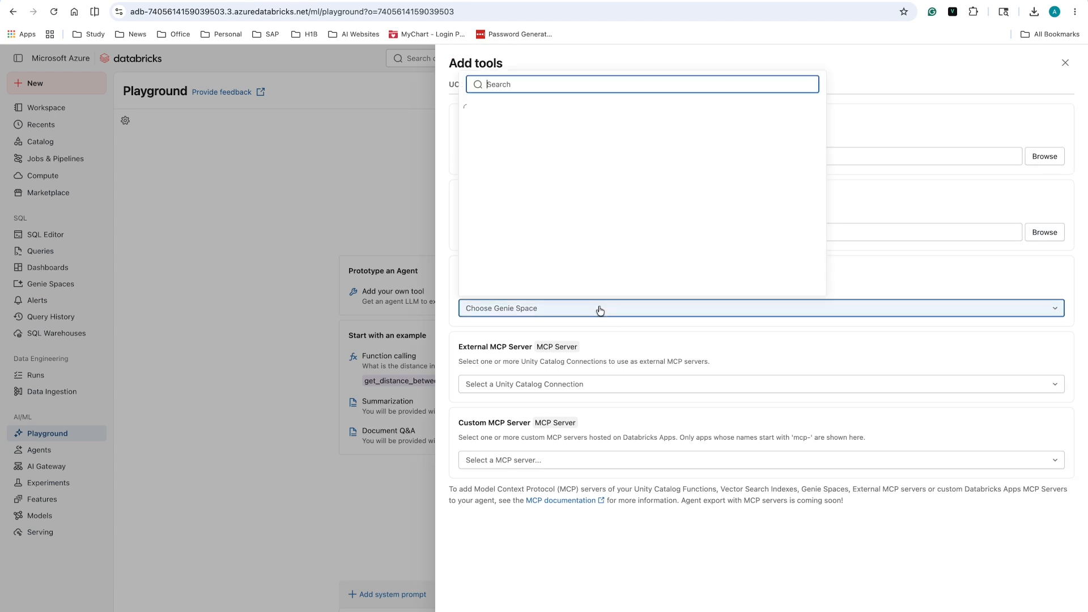
left_click(559, 117)
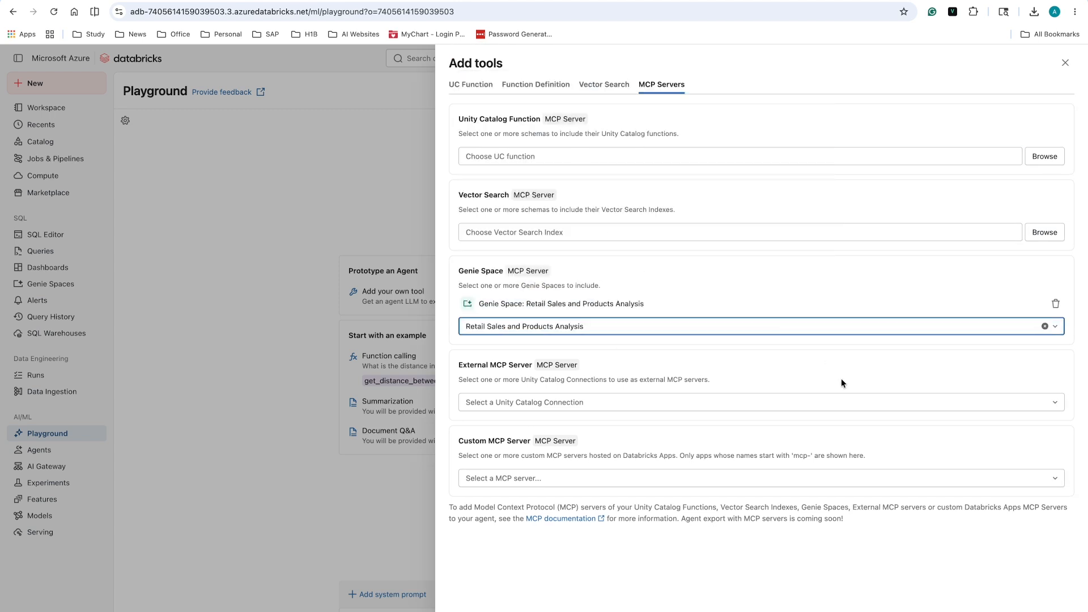
left_click(722, 611)
- Ask the Playground model "Top 10 product for store id 1"
left_click(422, 610)
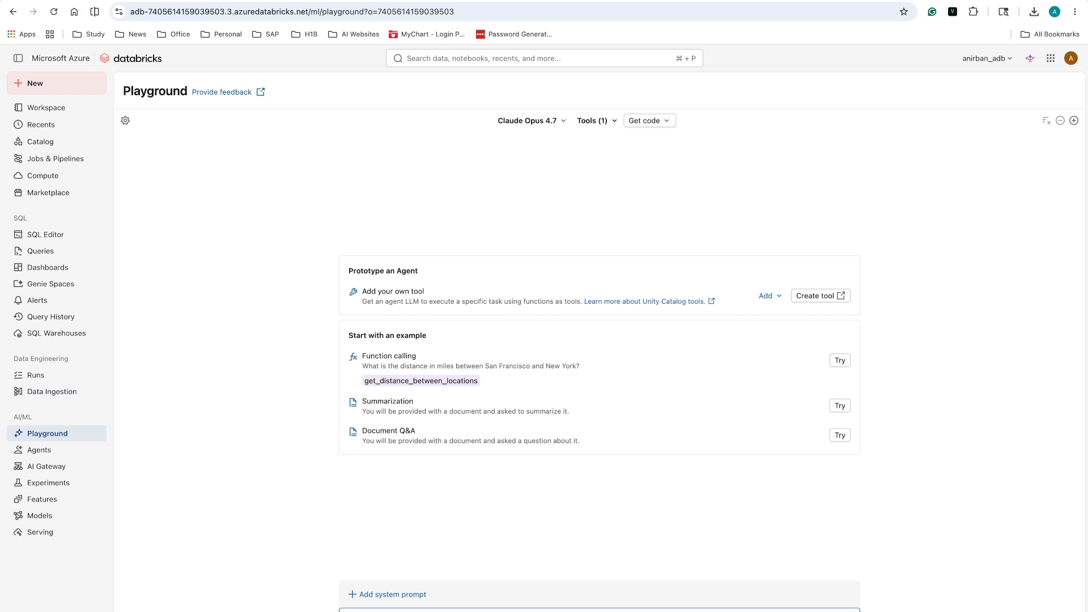
key("Return")
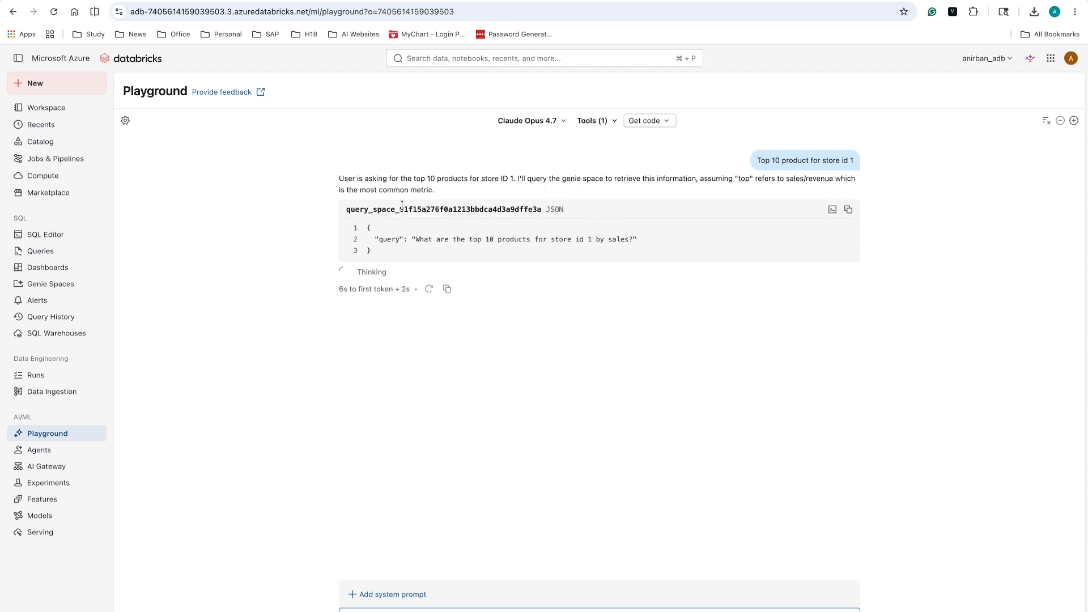
- Browse the model endpoints available in the Playground without changing the selected Claude Opus 4.7
left_click(548, 122)
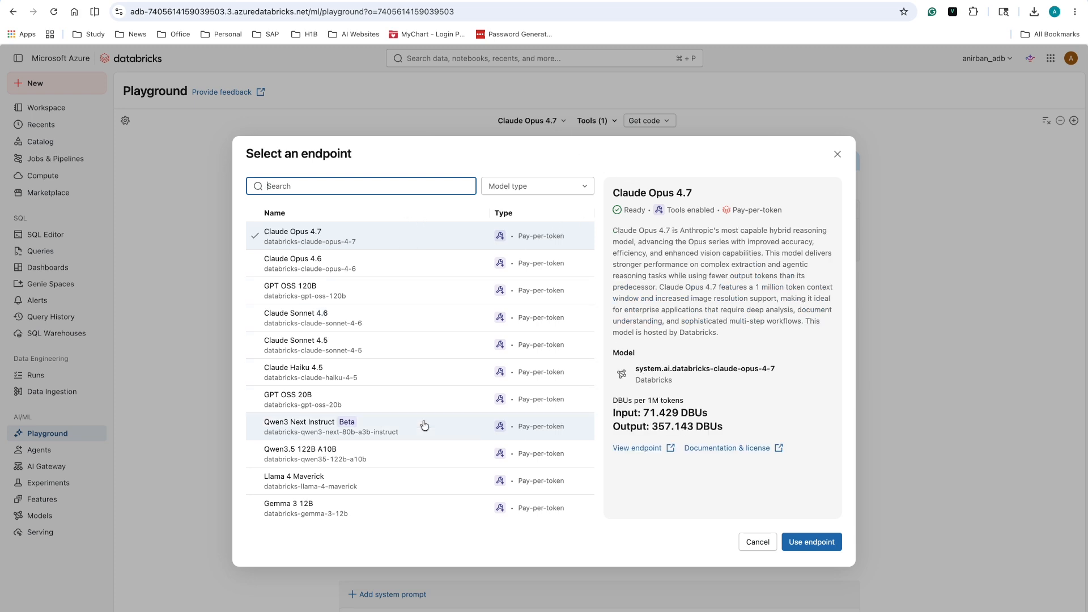
scroll(422, 408, "down", 3)
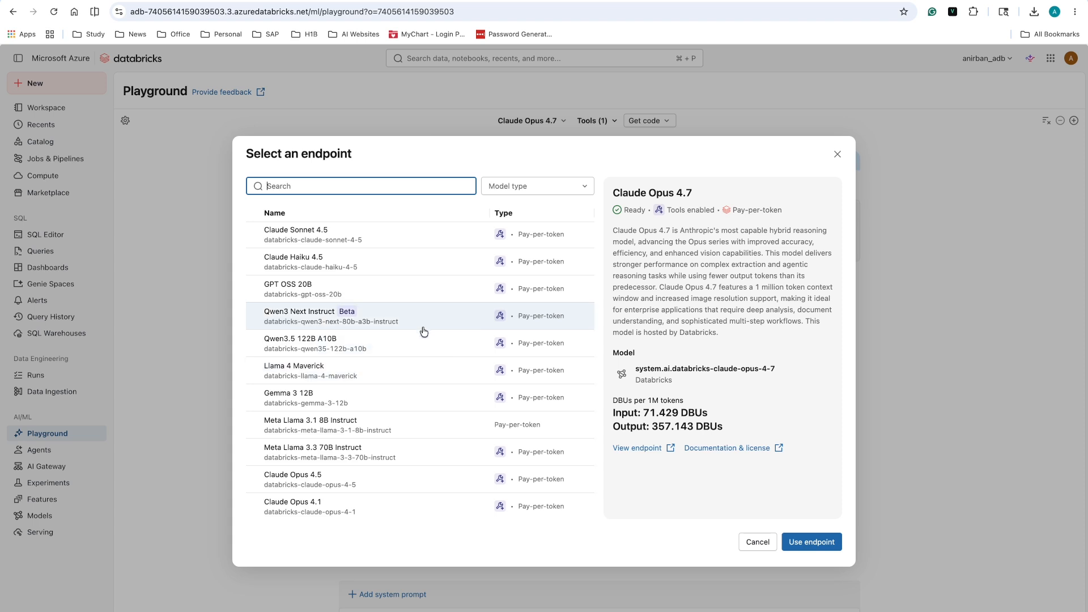
scroll(423, 378, "down", 1)
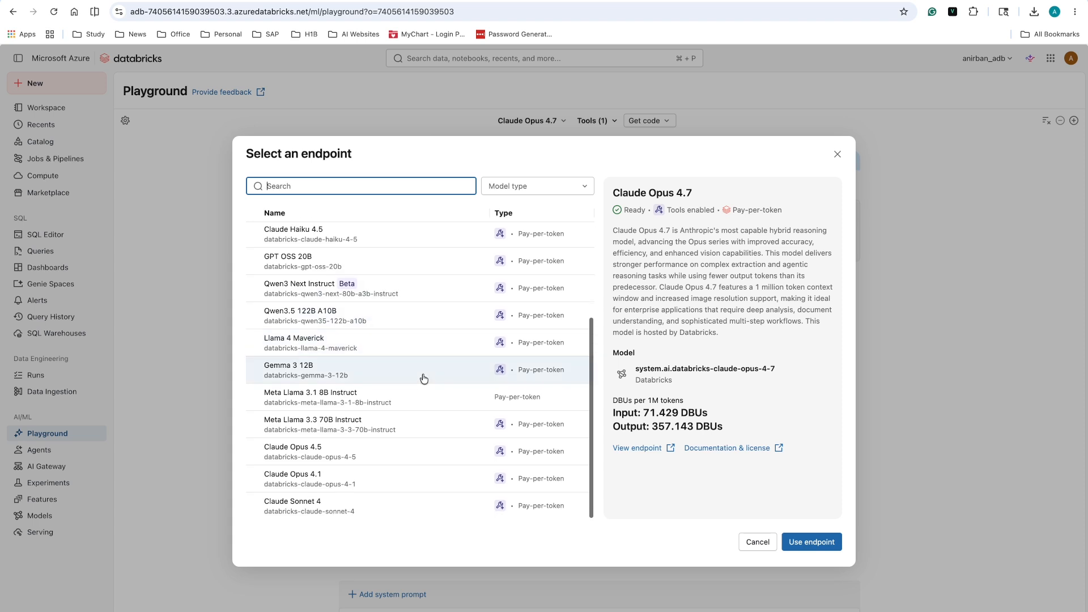
scroll(566, 341, "up", 4)
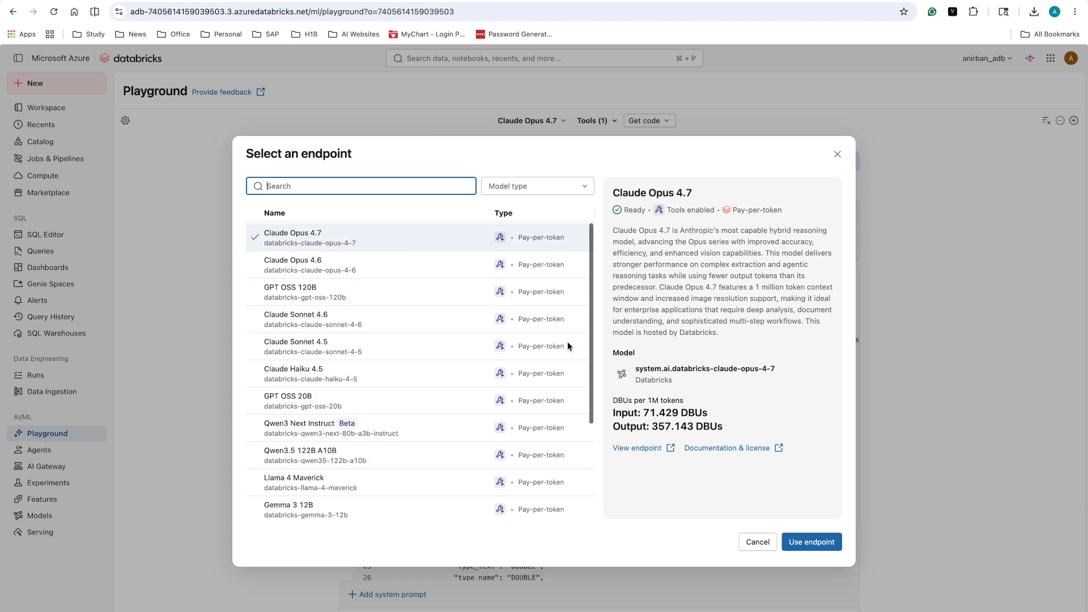
left_click(837, 154)
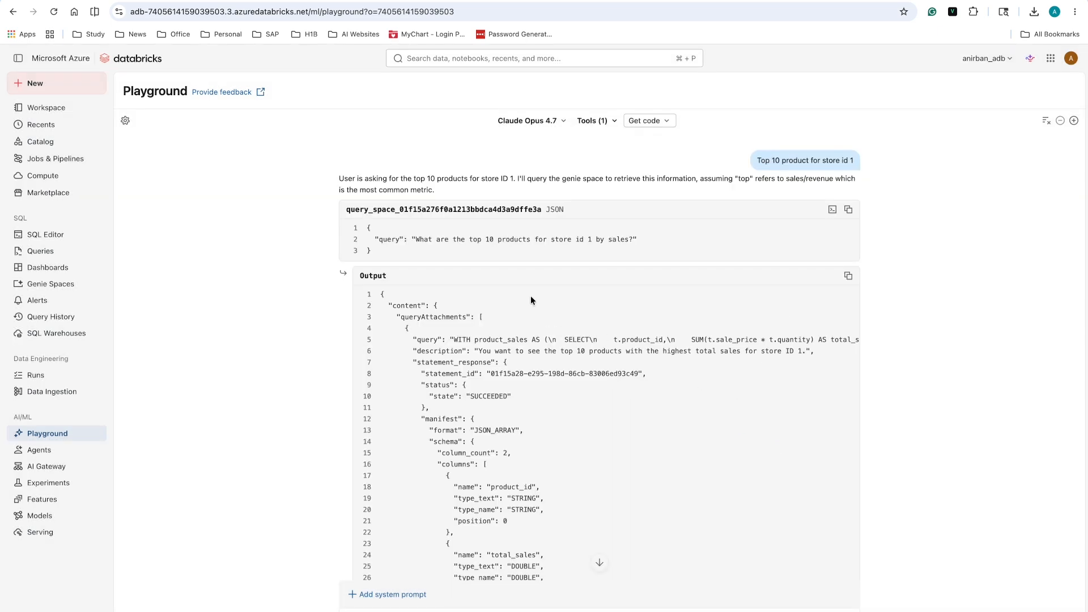
- Examine the generated query, the product_id and total_sales column schema, and the chunk metadata in the tool's JSON output
scroll(531, 296, "down", 2)
left_click_drag(467, 262, 548, 273)
scroll(521, 346, "down", 2)
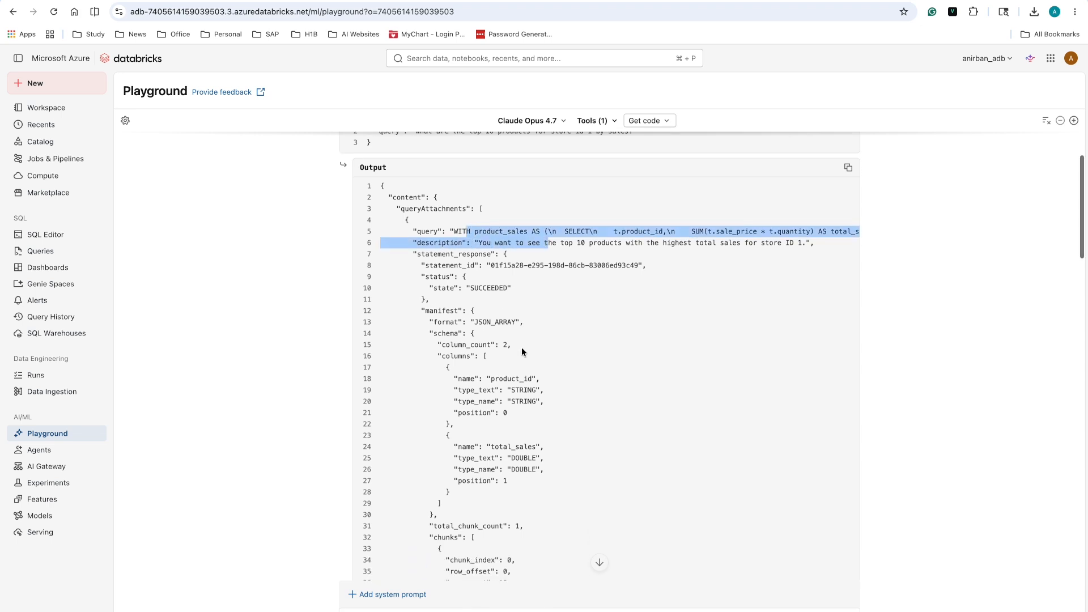
left_click_drag(498, 323, 528, 335)
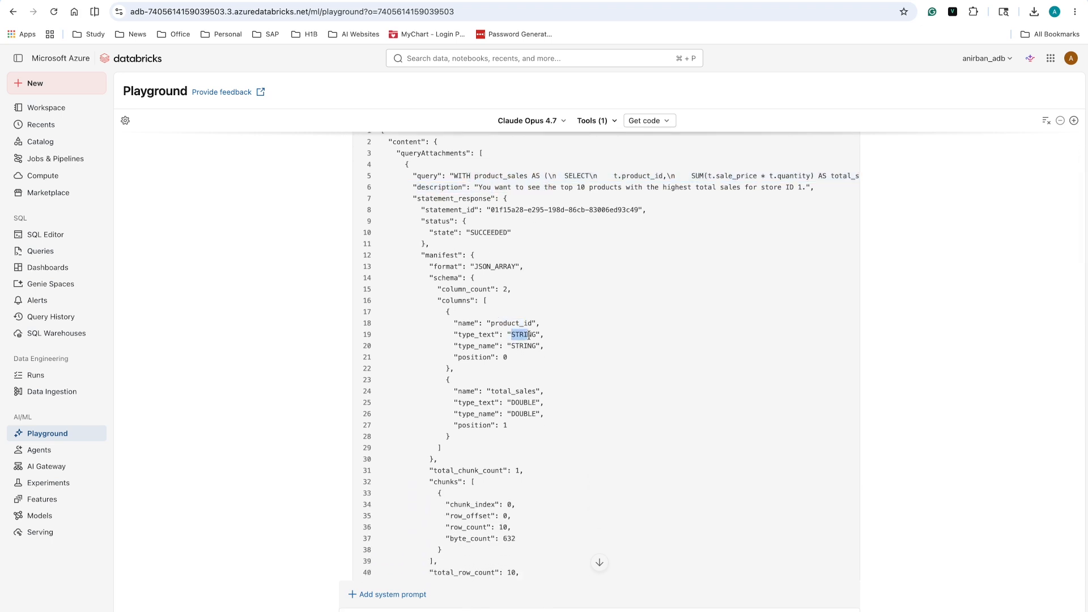
left_click_drag(503, 391, 519, 391)
scroll(519, 392, "down", 2)
scroll(519, 392, "down", 4)
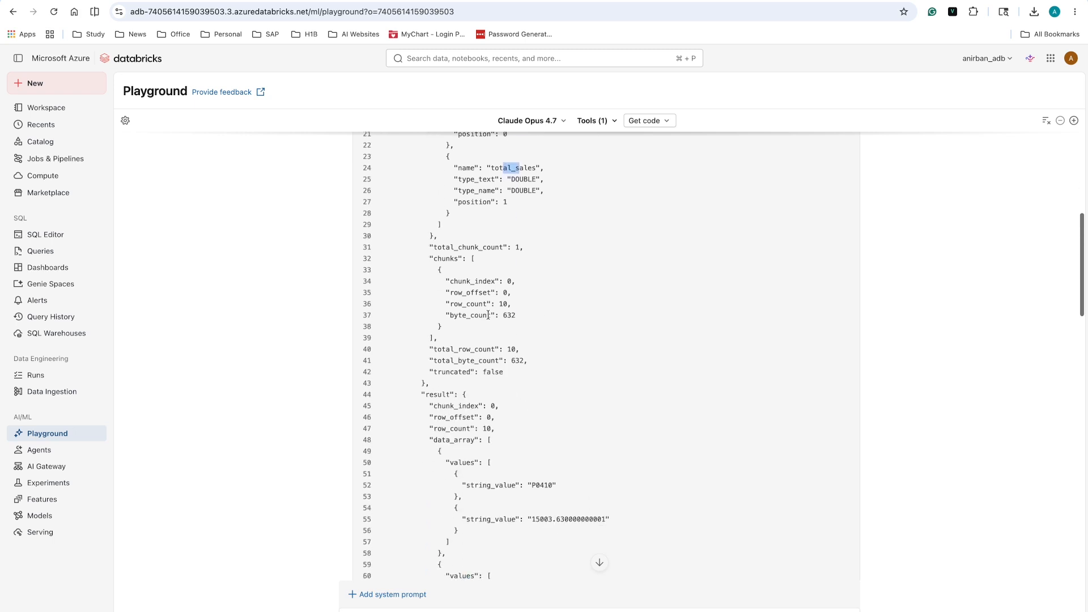
left_click_drag(488, 259, 491, 361)
scroll(491, 354, "down", 1)
scroll(491, 355, "down", 5)
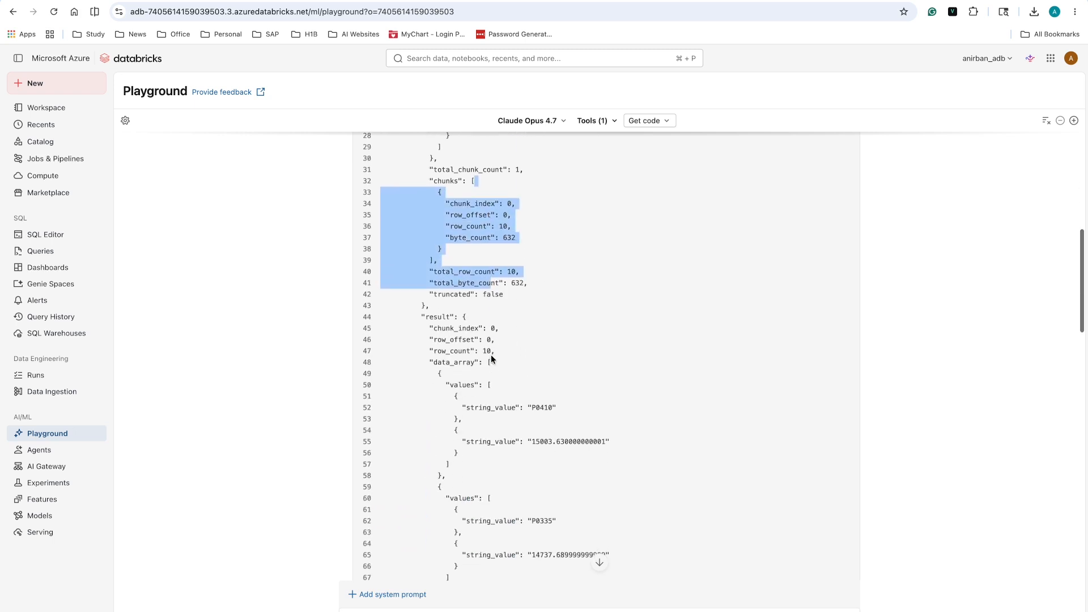
- Read the product and sales values in the JSON result and the final Top 10 Products table for store ID 1
double_click(535, 305)
double_click(538, 300)
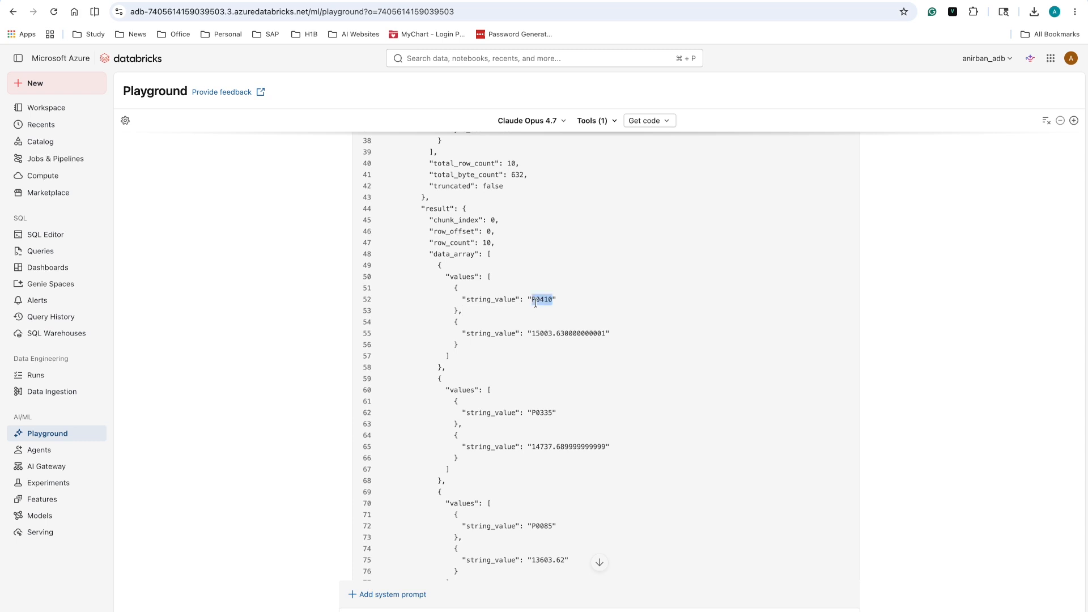
double_click(545, 335)
scroll(544, 335, "down", 10)
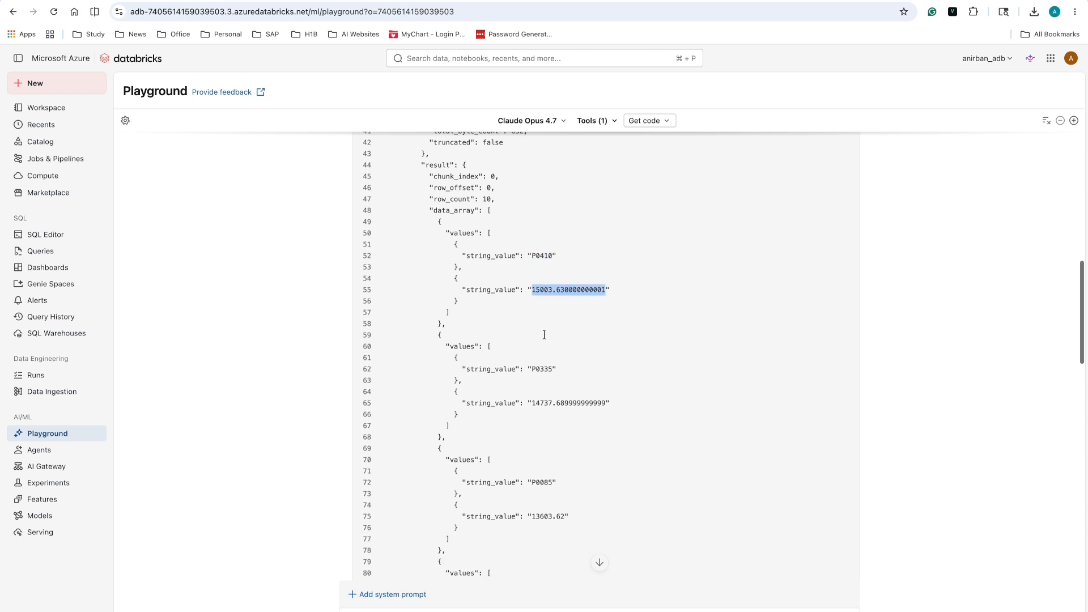
scroll(544, 334, "down", 20)
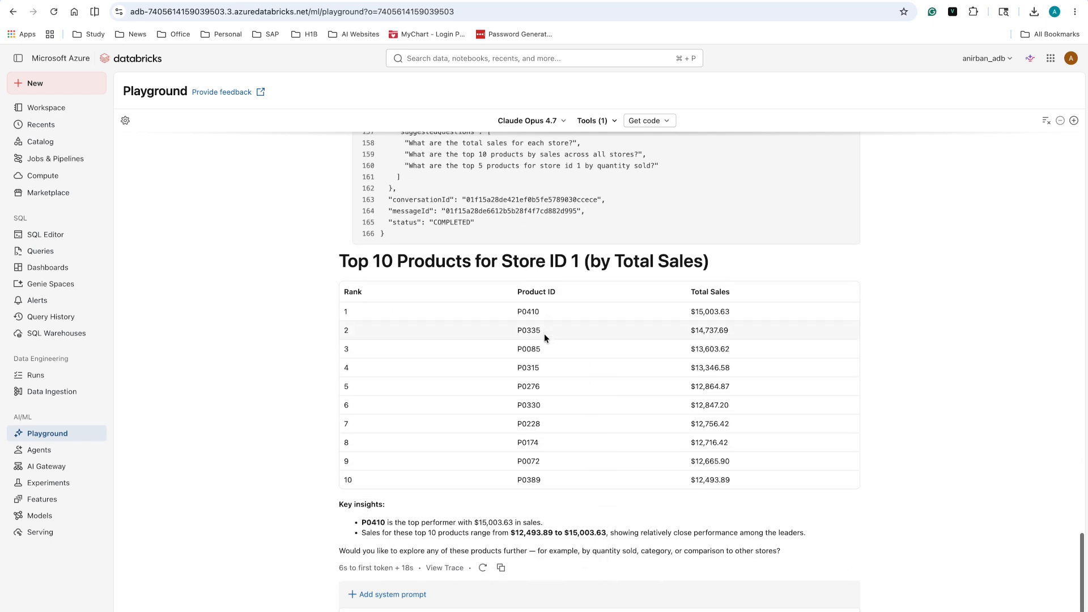
scroll(495, 430, "down", 1)
scroll(495, 424, "up", 20)
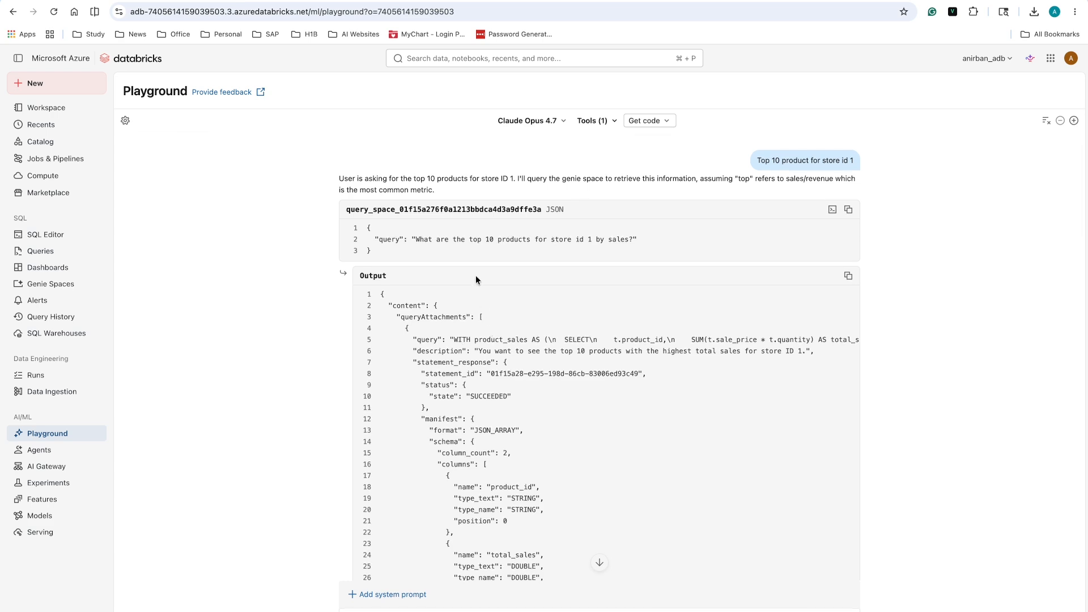
scroll(515, 319, "down", 10)
scroll(515, 319, "down", 20)
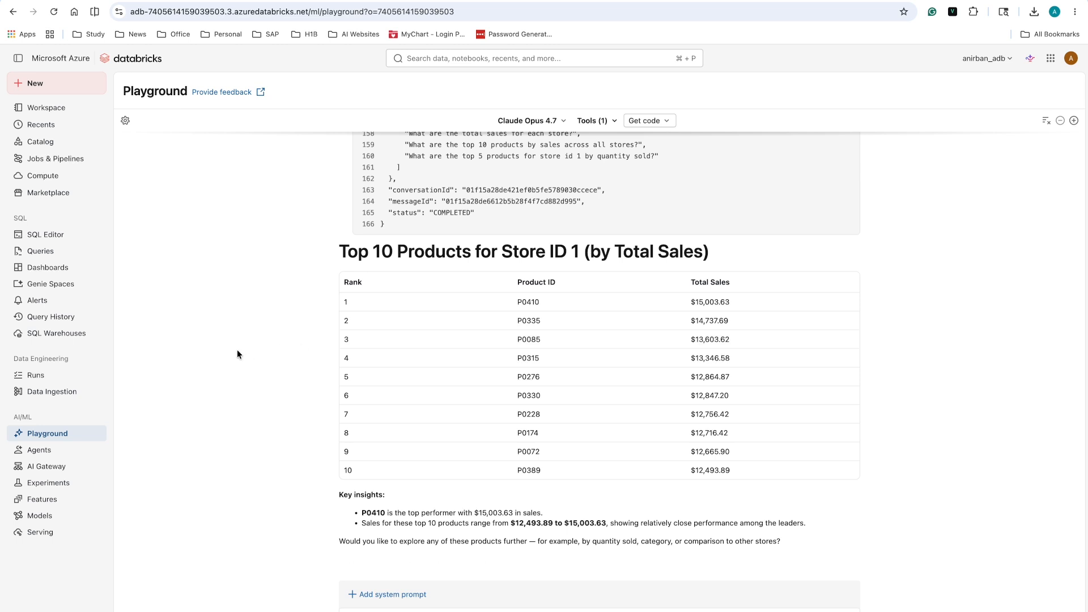
- Open the Retail Sales and Products Analysis MCP server from AI Gateway's MCP list and highlight its endpoint URL
left_click(48, 466)
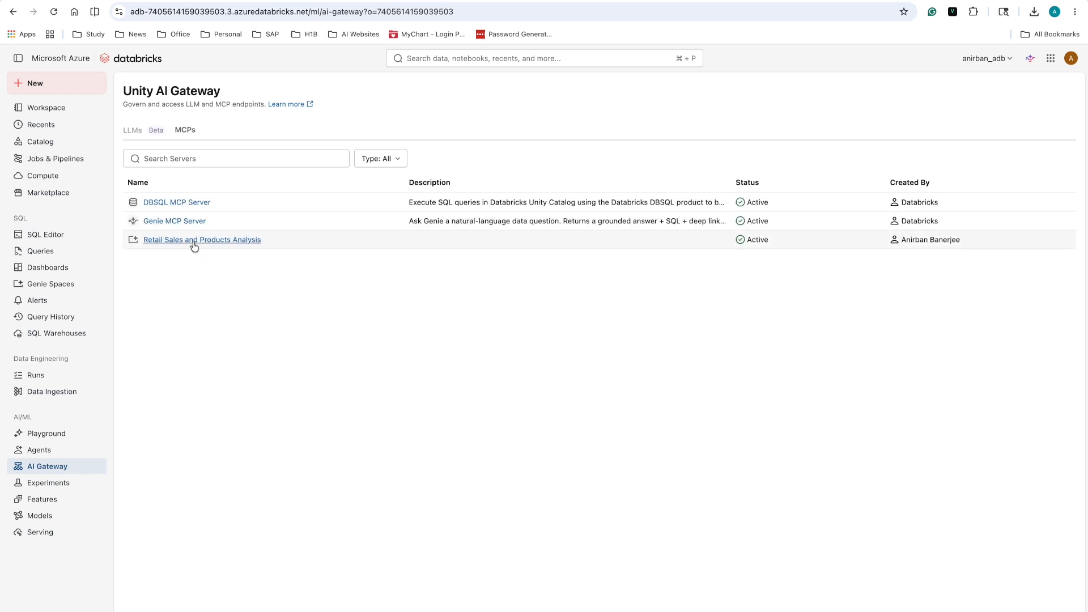
left_click(185, 130)
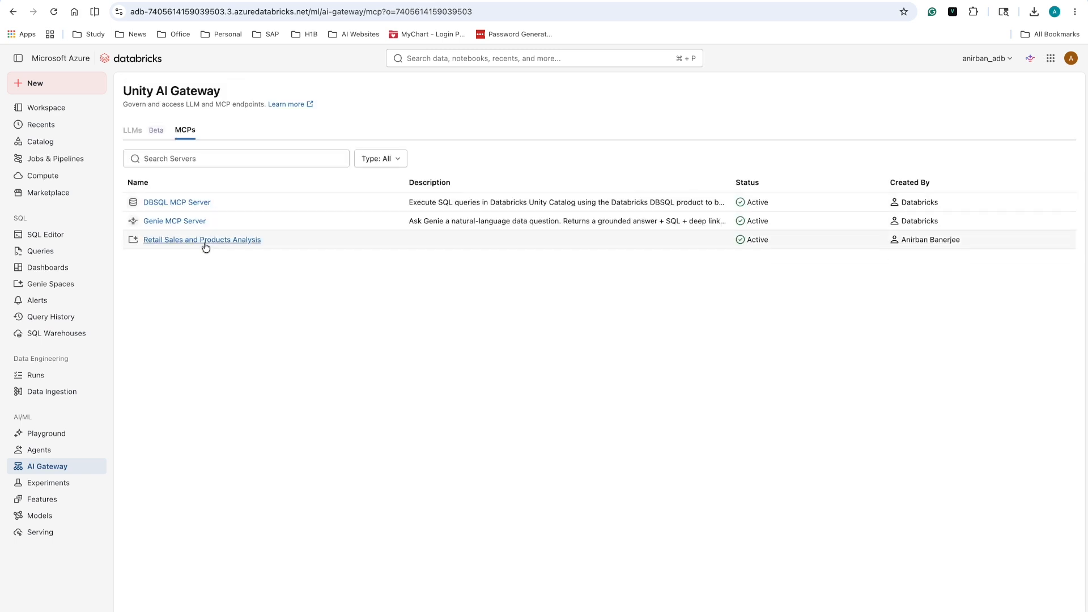
left_click(204, 240)
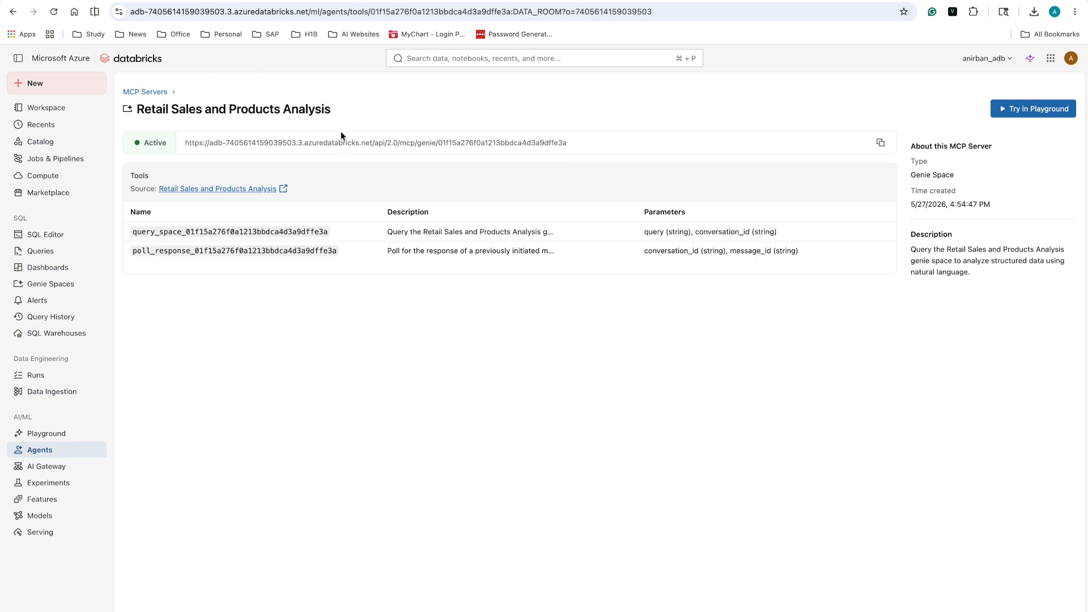
triple_click(436, 147)
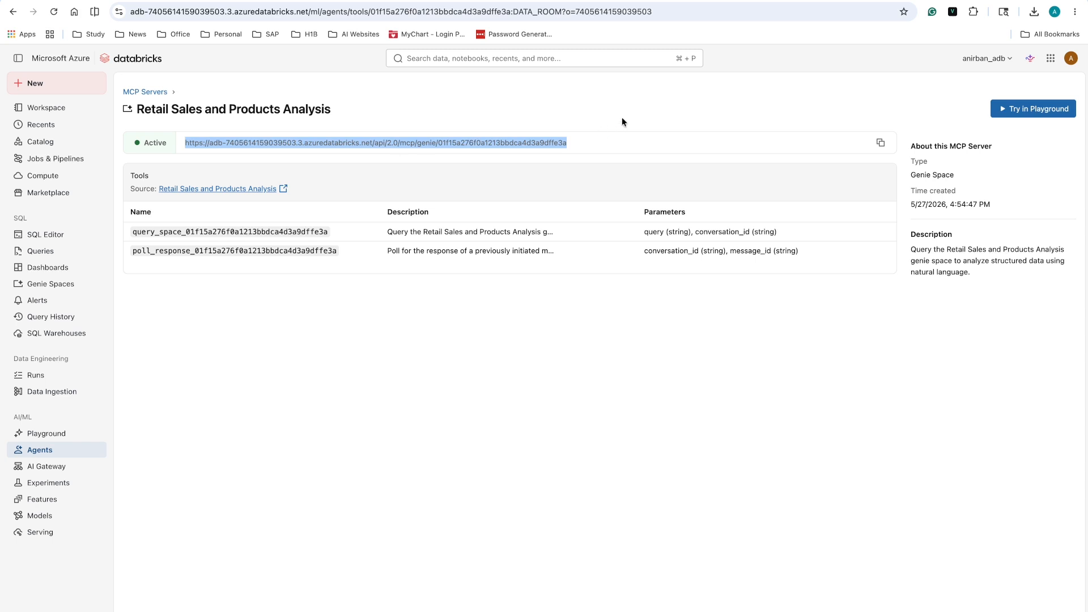
- Try the MCP server in the Playground and return to its details page
left_click(1014, 108)
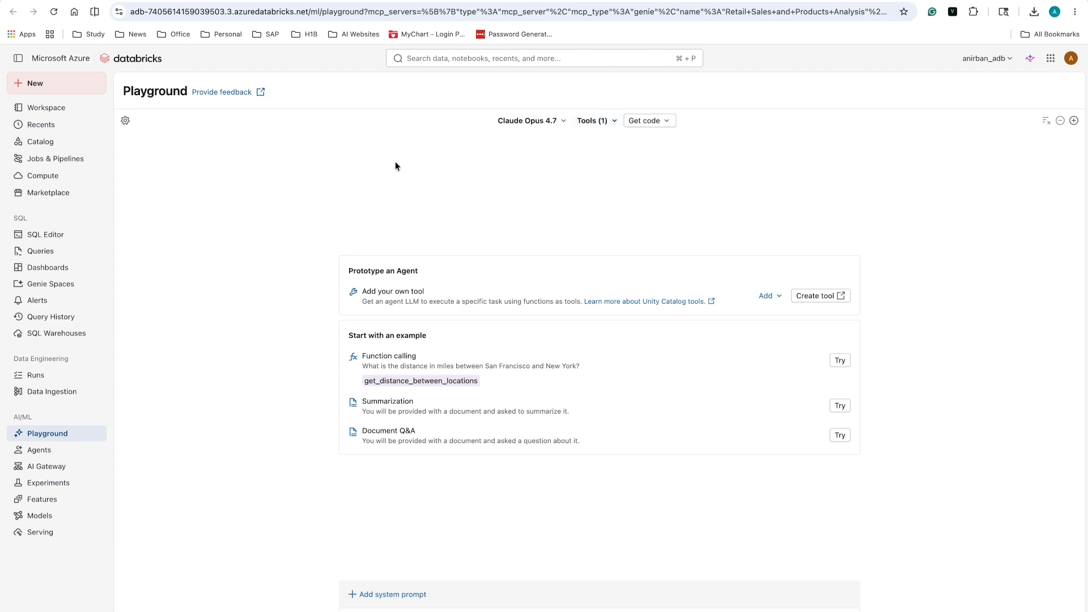
left_click(362, 0)
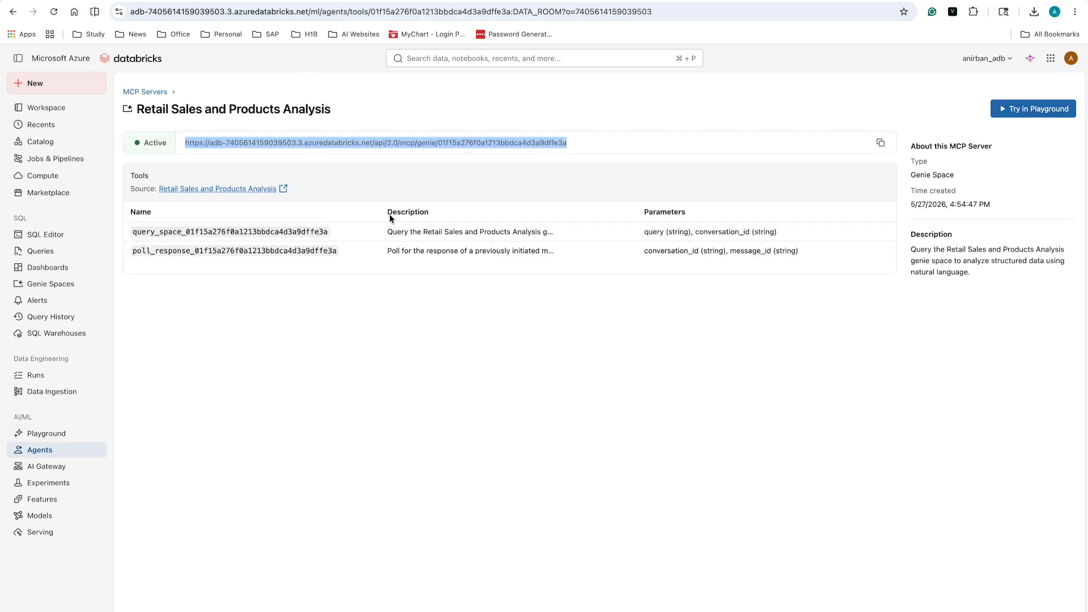